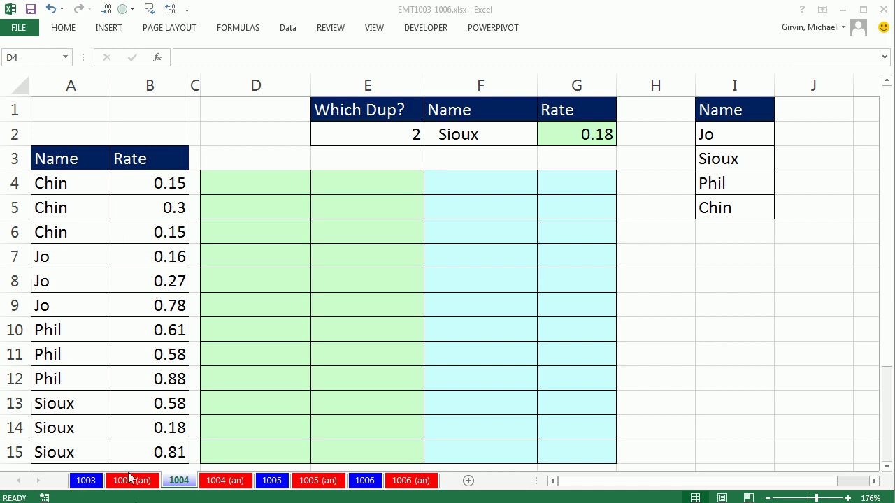
Step: Try the Which Dup? value 3 in E2 to test the rate lookup, and set it back to 2
left_click(424, 15)
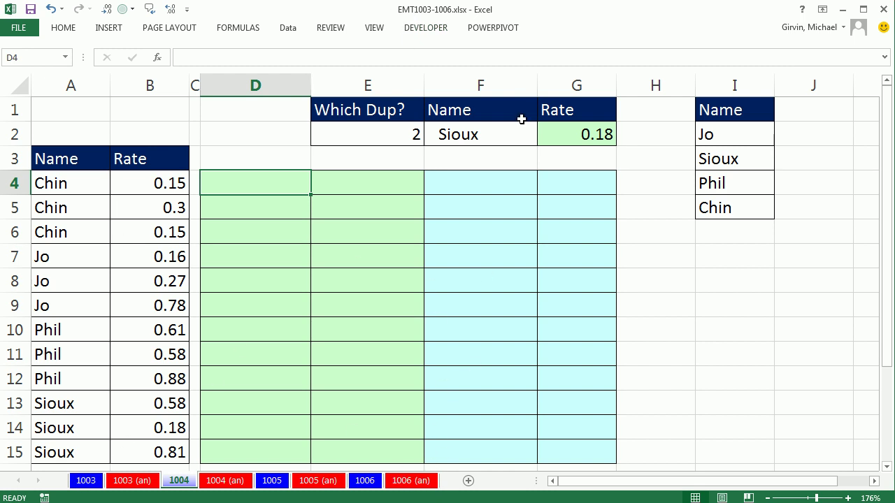
left_click(487, 134)
left_click(412, 132)
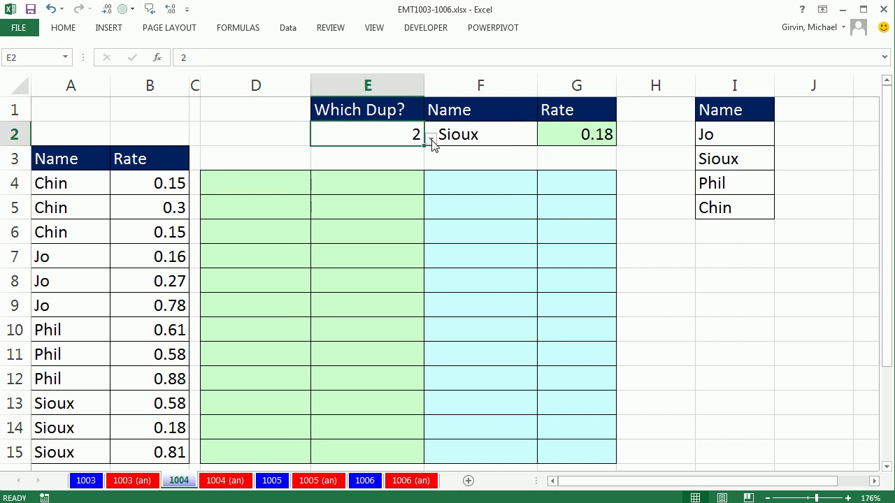
left_click(432, 140)
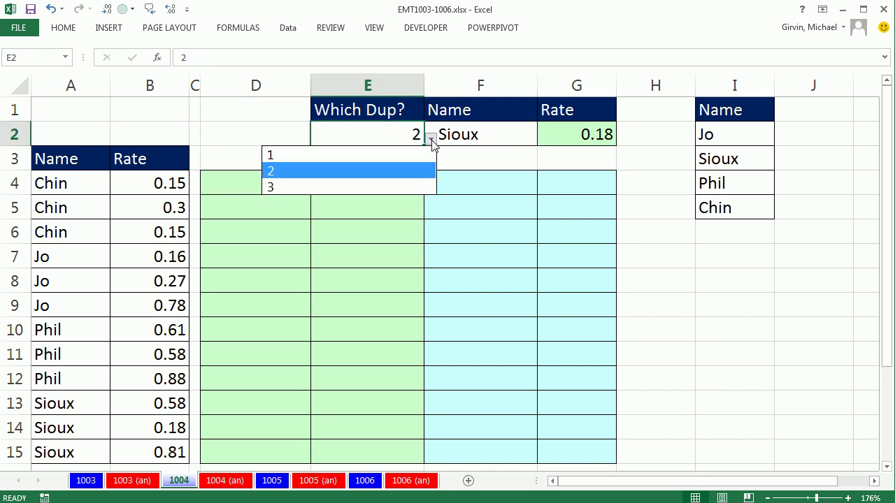
left_click(276, 187)
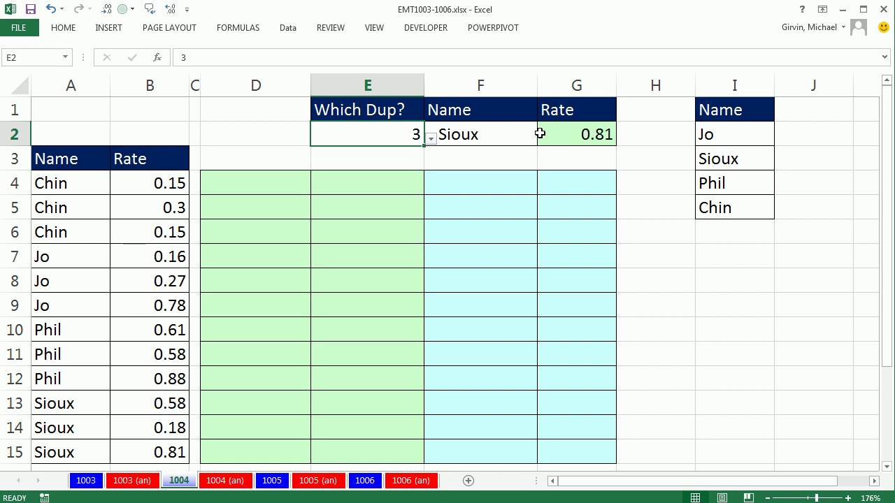
left_click(432, 140)
left_click(296, 178)
left_click_drag(51, 420, 155, 427)
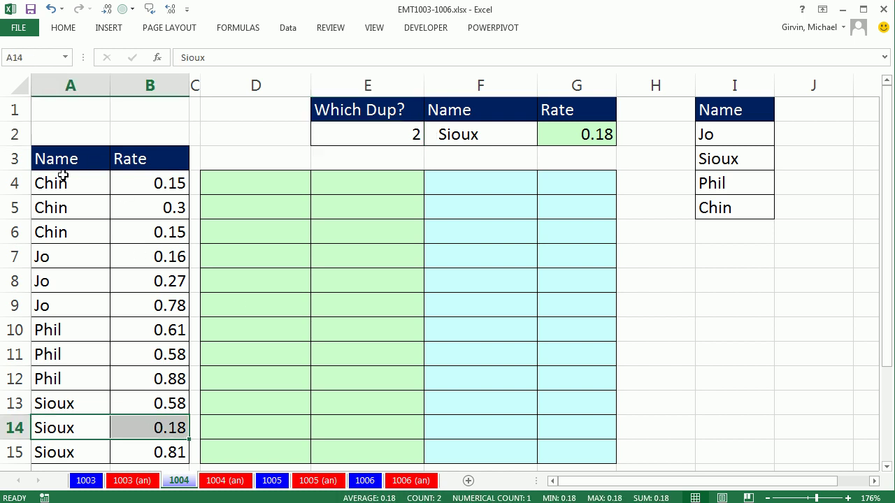
left_click_drag(43, 183, 154, 445)
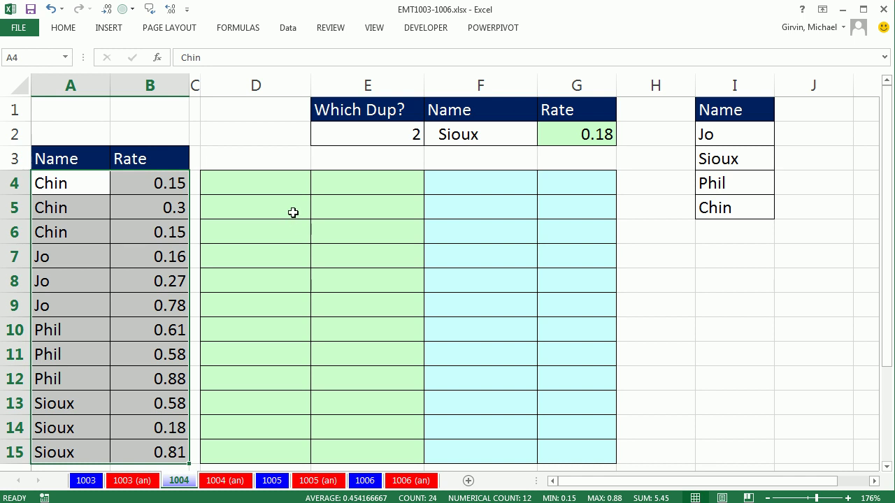
left_click_drag(266, 194, 374, 457)
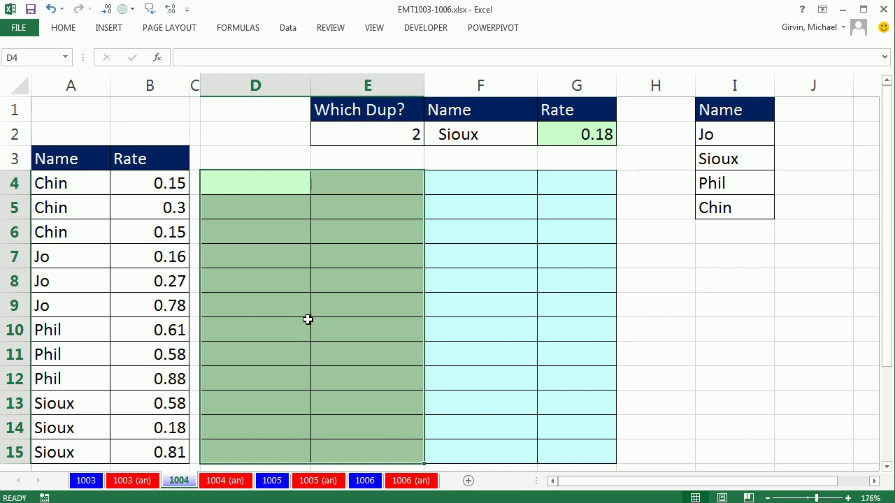
left_click_drag(223, 424, 340, 434)
Step: Write the formula =COUNTIF(A4:A4,A4) in D4 to start a running count of each name
left_click(263, 184)
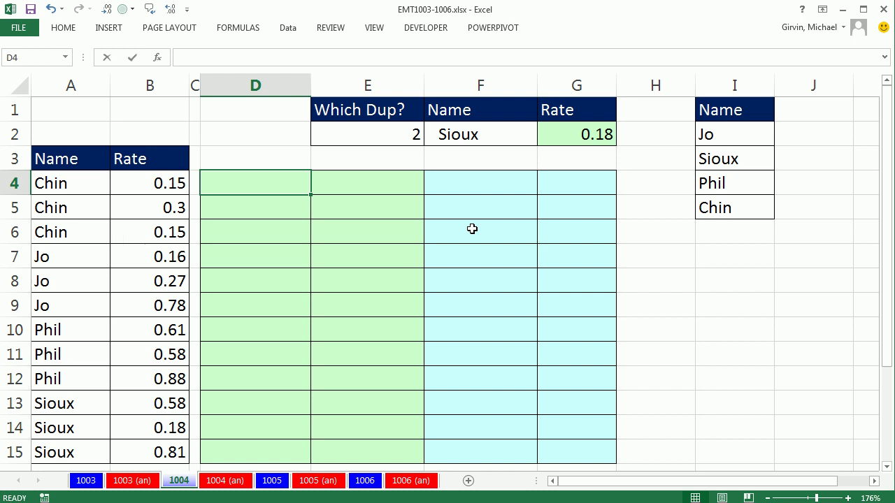
type("=counti")
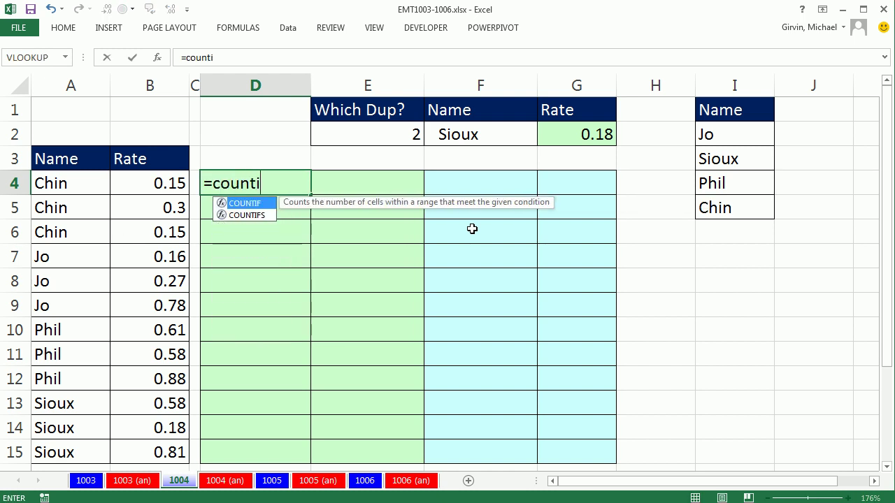
key("Tab")
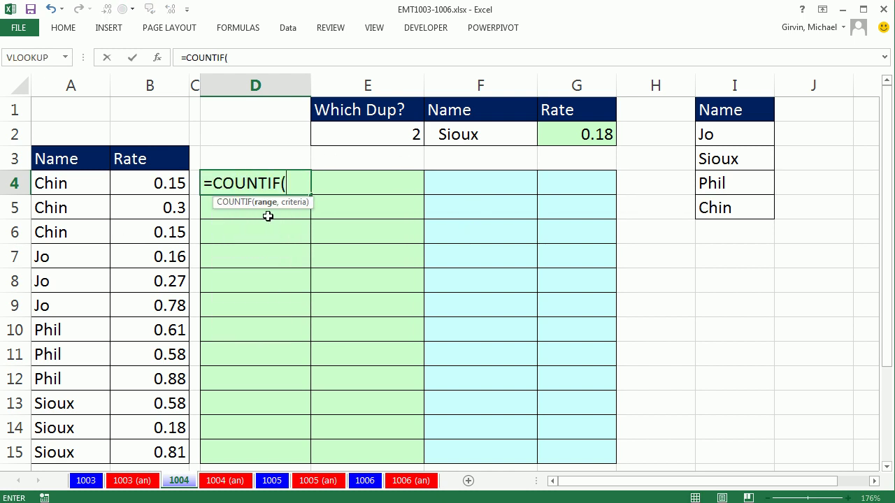
left_click(59, 183)
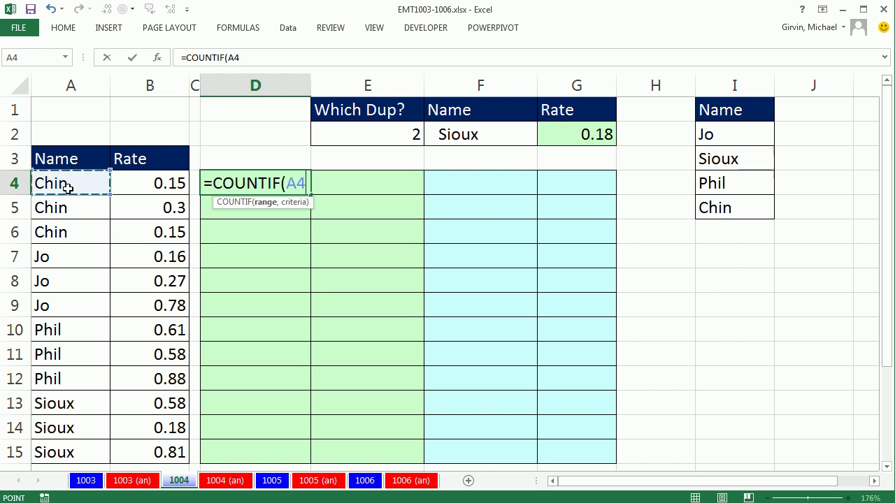
key("F8")
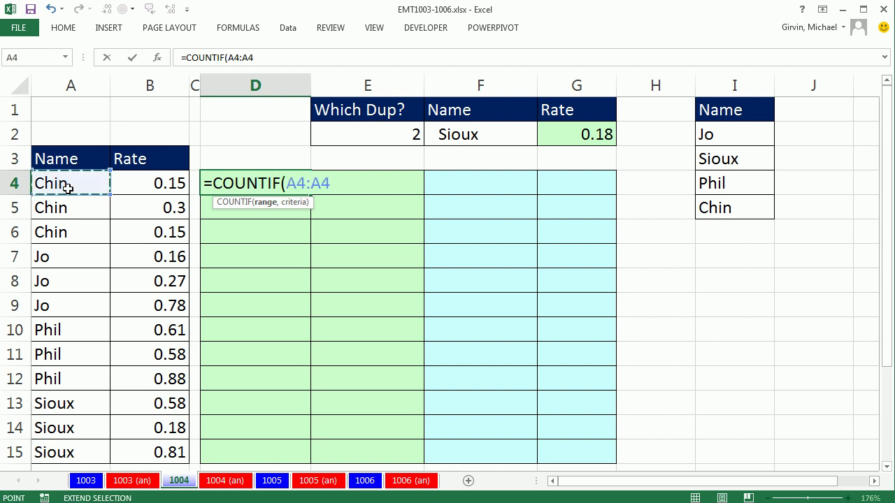
type(",")
left_click(84, 183)
type(")")
Step: Convert the COUNTIF range in D4 to the expanding mixed reference $A$4:$A4
left_click(293, 183)
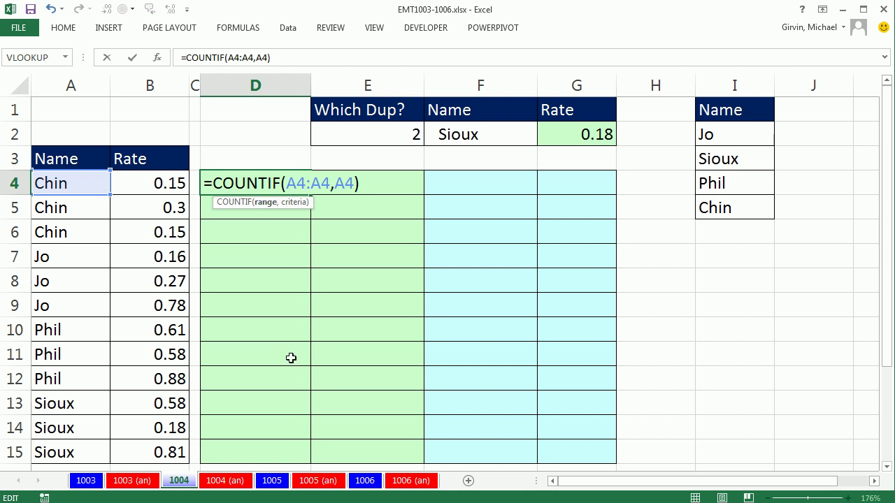
key("F4")
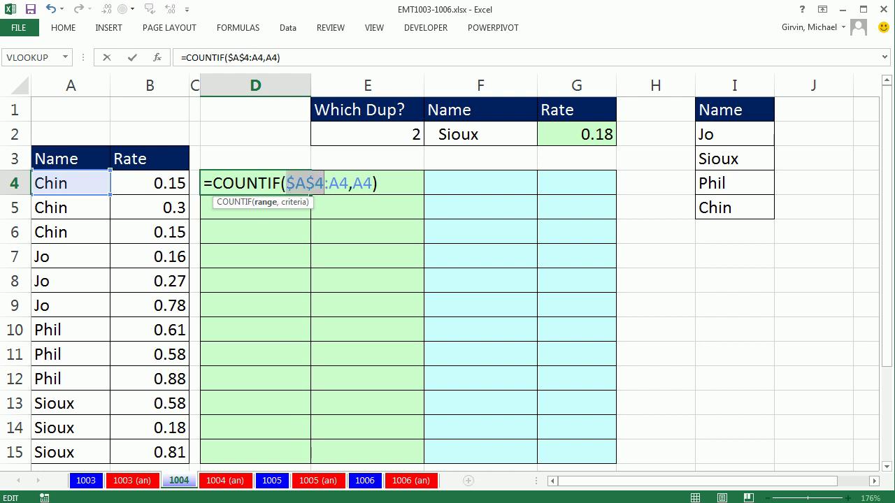
left_click(342, 188)
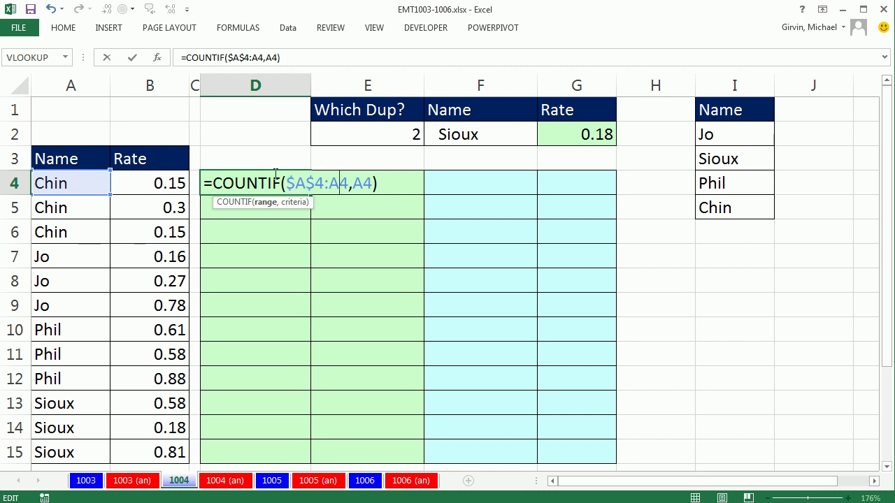
key("F4")
key("F4")
key("F4")
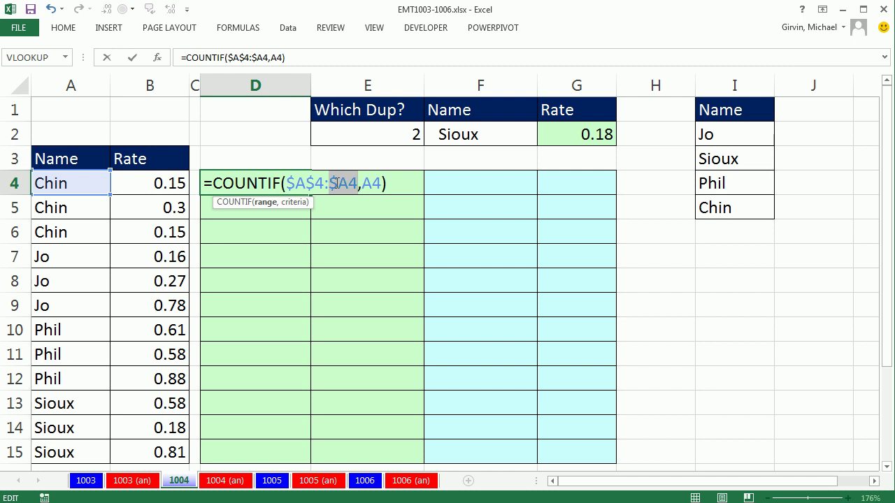
Step: Lock the criterion's column as $A4, enter the COUNTIF formula and fill it over D4:E15
left_click(378, 186)
key("F4")
key("F4")
key("F4")
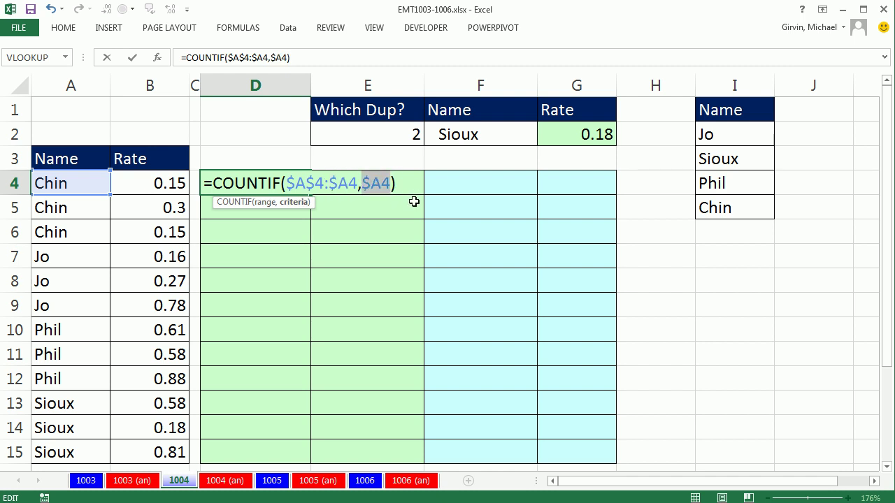
key("ctrl+Return")
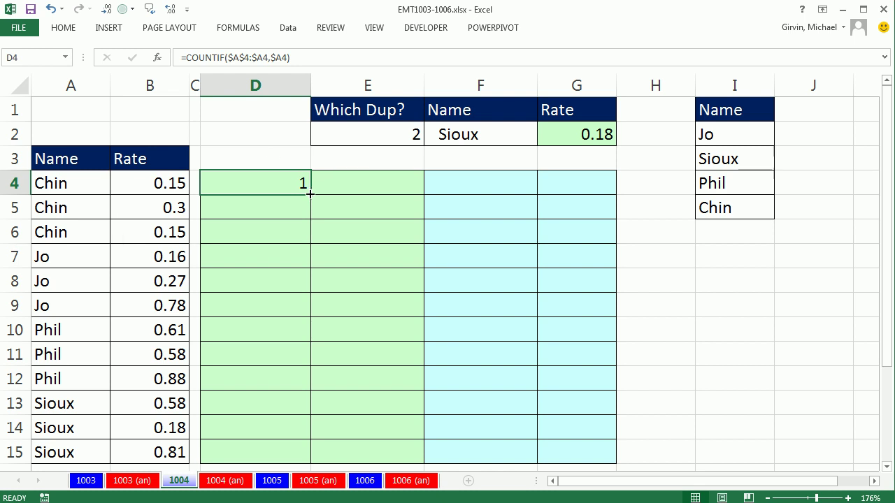
left_click_drag(310, 194, 411, 458)
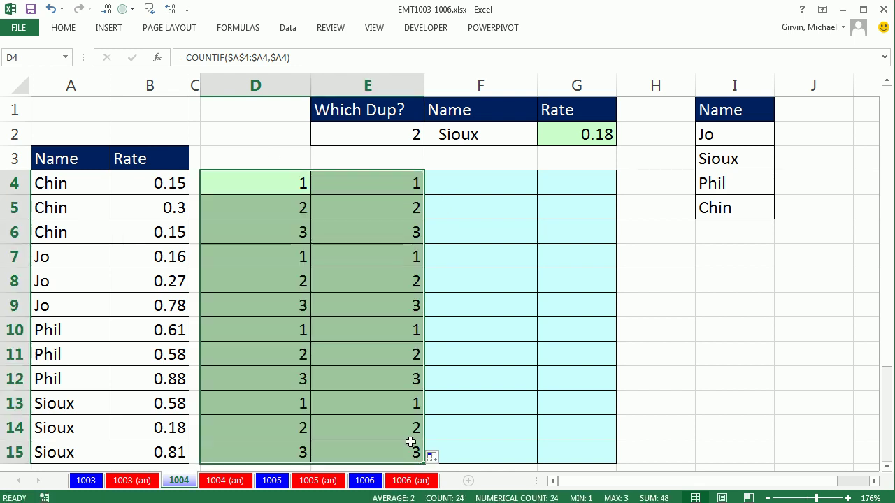
Step: Check the range and criterion references of the copied COUNTIF formulas in D6 and D7
double_click(285, 235)
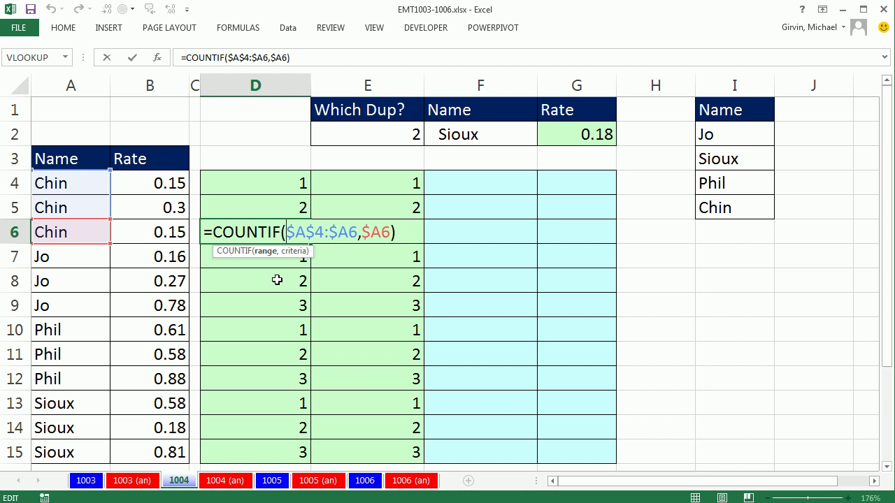
key("Escape")
left_click(260, 257)
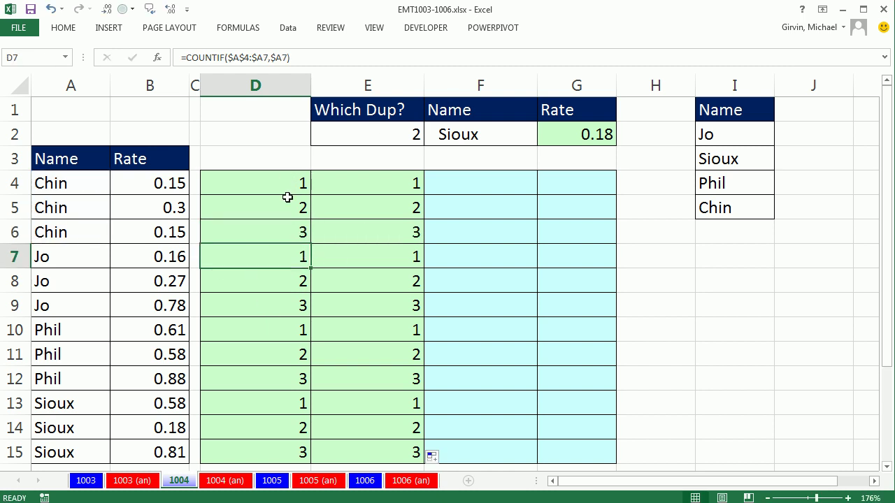
Step: Extend the COUNTIF formulas across D4:E15 with the comparison =$E$2, testing each count against the Which Dup? value
left_click_drag(258, 188, 373, 459)
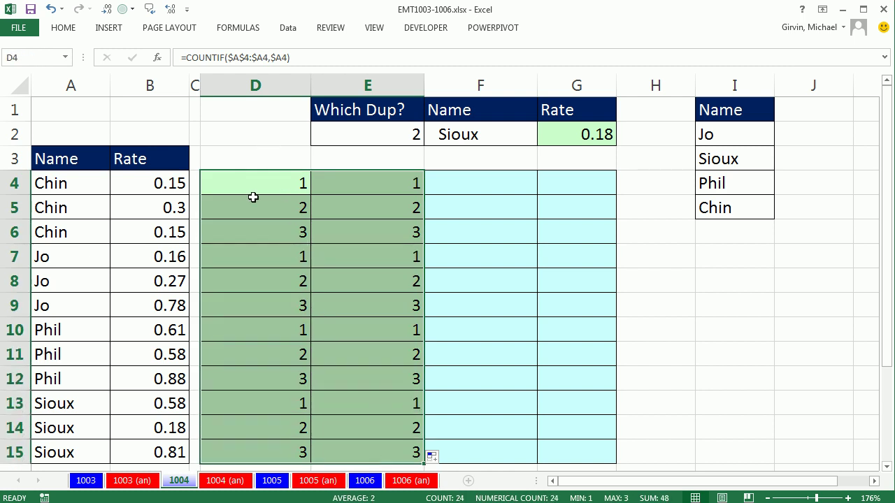
key("F2")
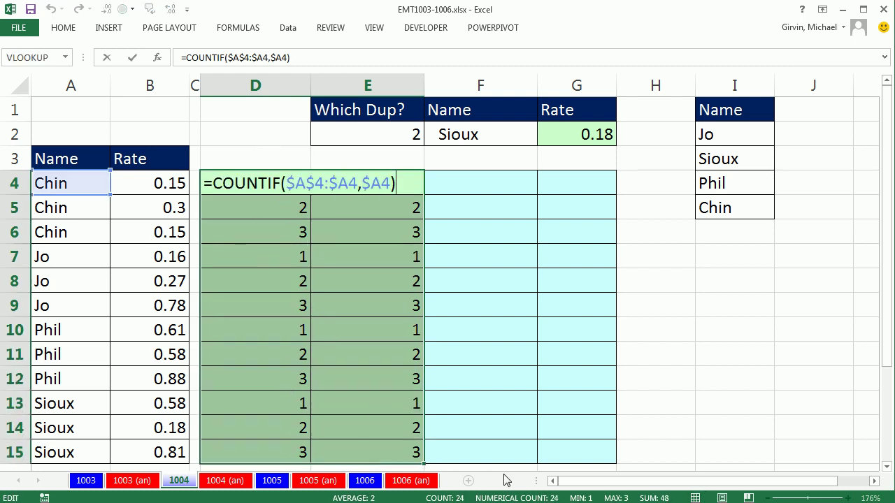
type("=")
left_click(379, 134)
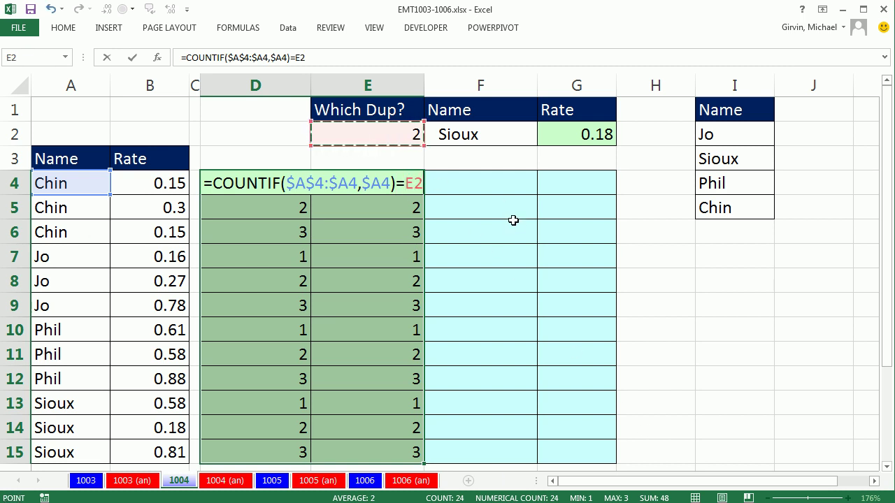
key("F4")
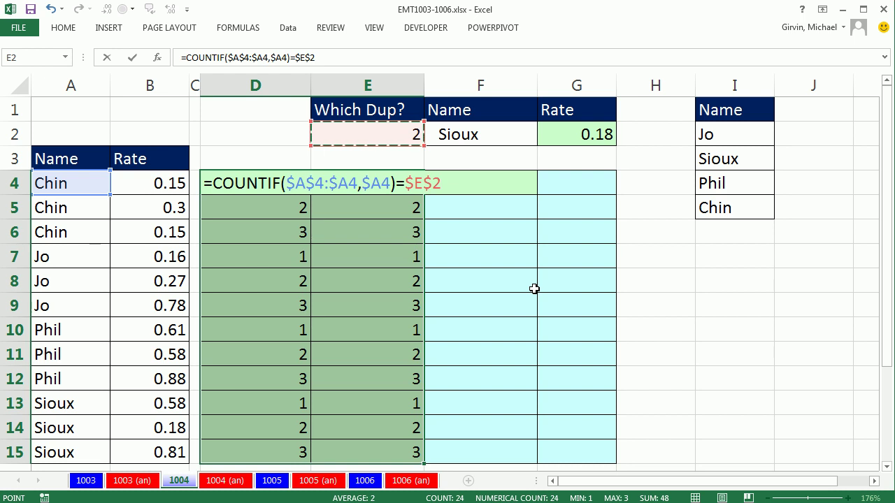
key("ctrl+Return")
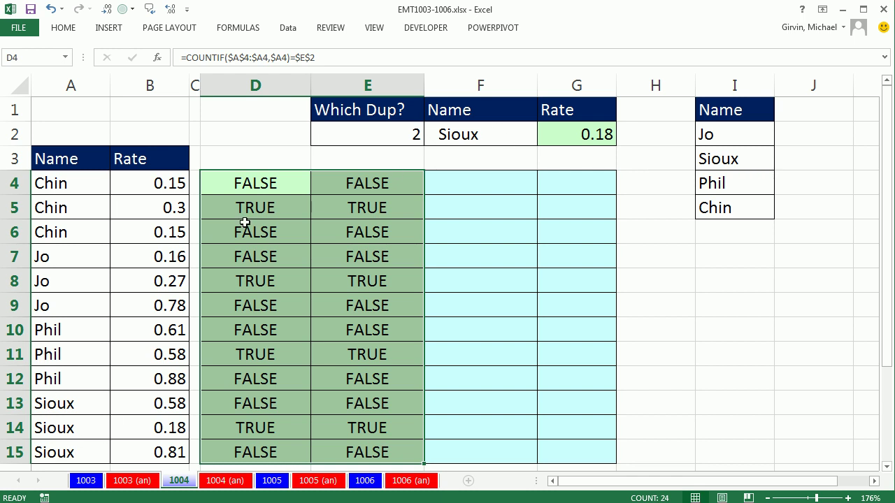
Step: Start wrapping the COUNTIF comparison for D4:E15 in an AND function as its first logical test
key("F2")
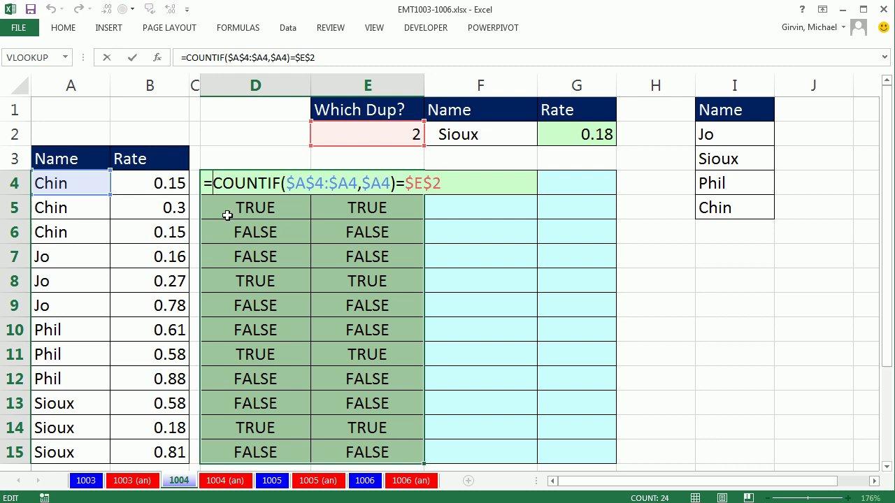
type("and")
key("Tab")
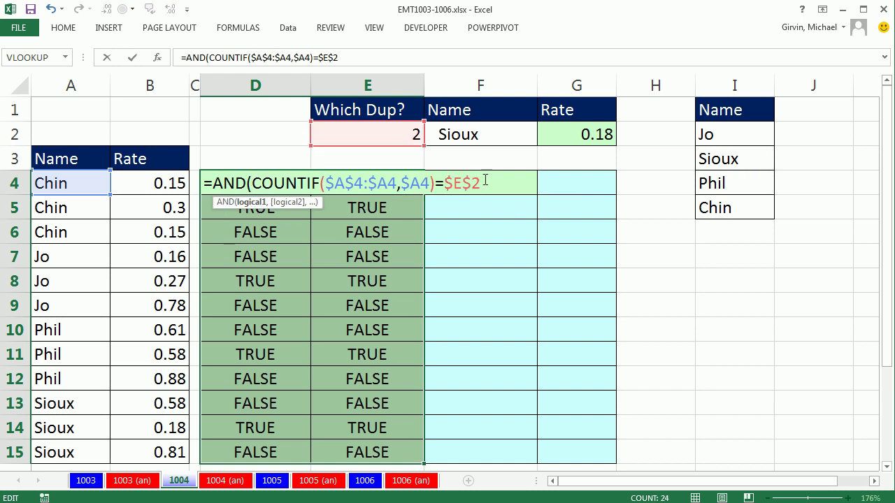
Step: Add $A4=$F$2 as the second AND condition, close the function and enter the formula in all of D4:E15
type(",")
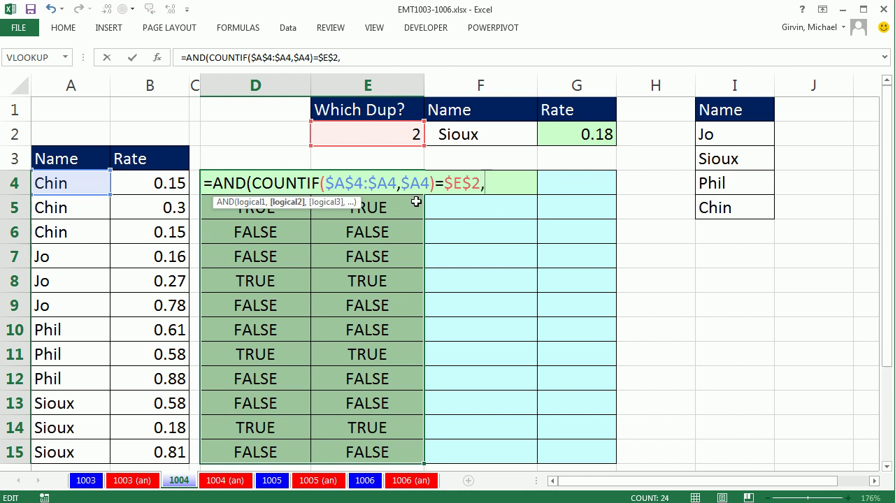
left_click(98, 177)
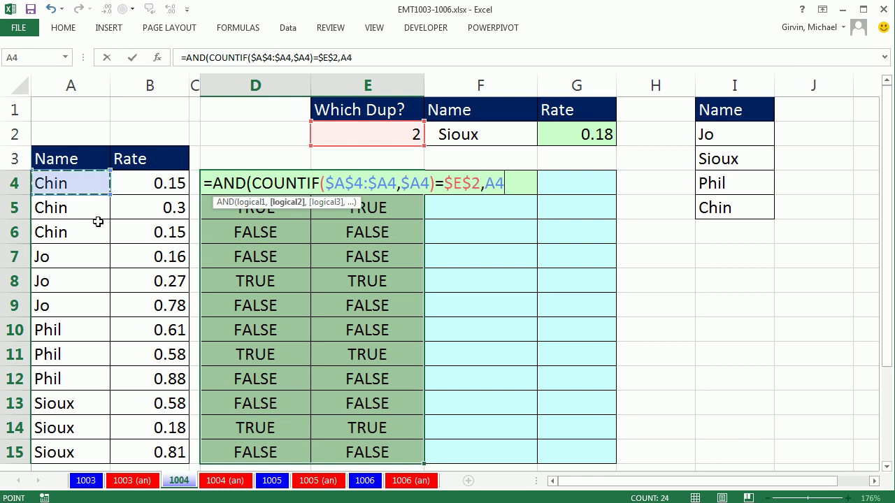
key("F4")
key("F4")
key("F4")
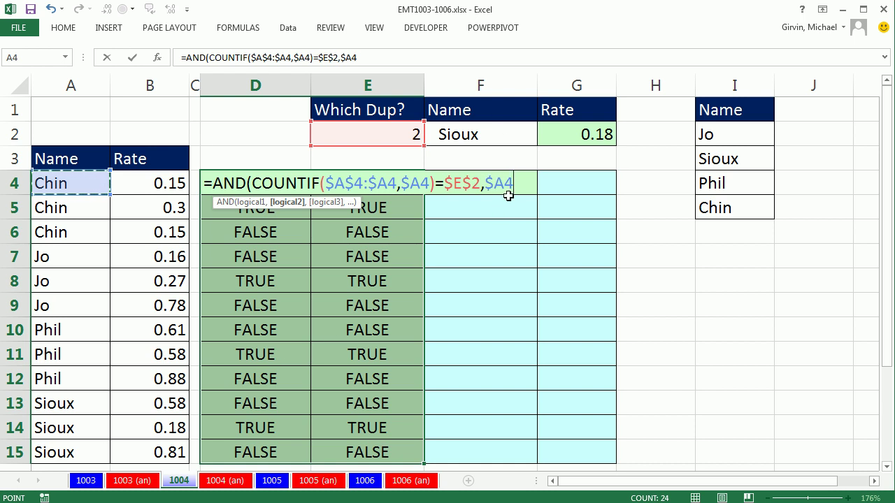
type("=")
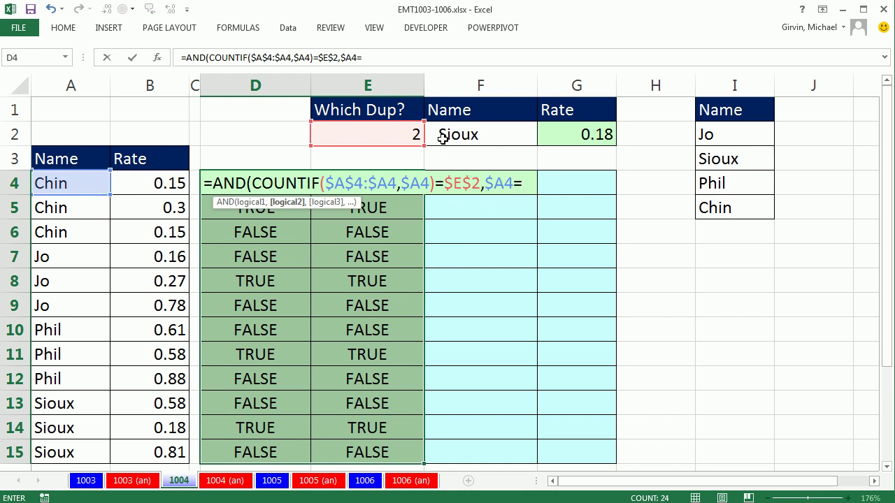
left_click(443, 135)
key("F4")
type(")")
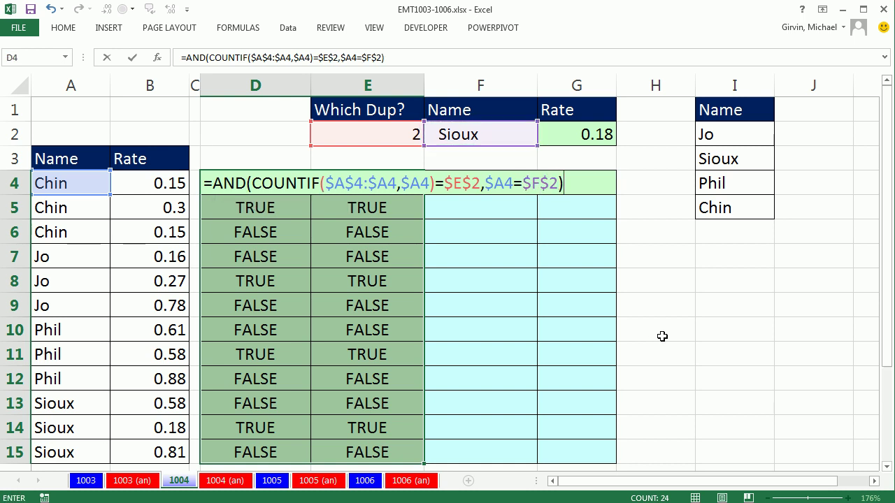
key("ctrl+Return")
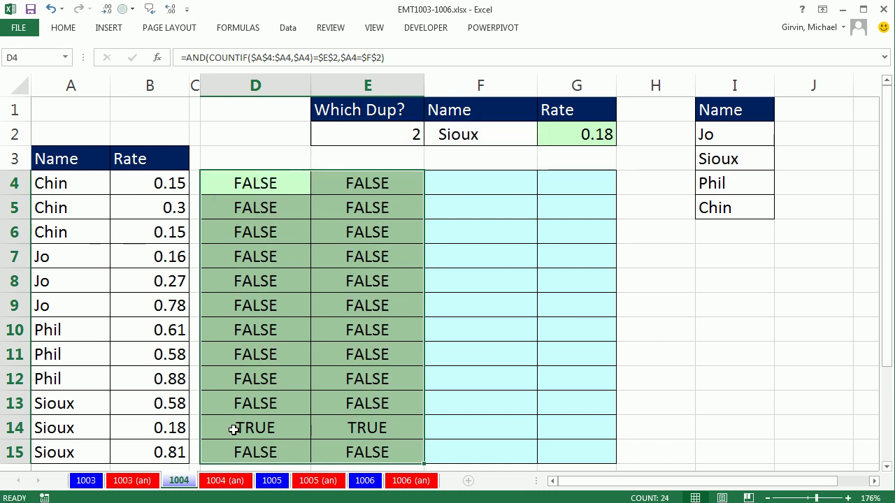
Step: Test the D4:E15 formulas by setting Which Dup? in E2 to 1 and then to 3
left_click(376, 127)
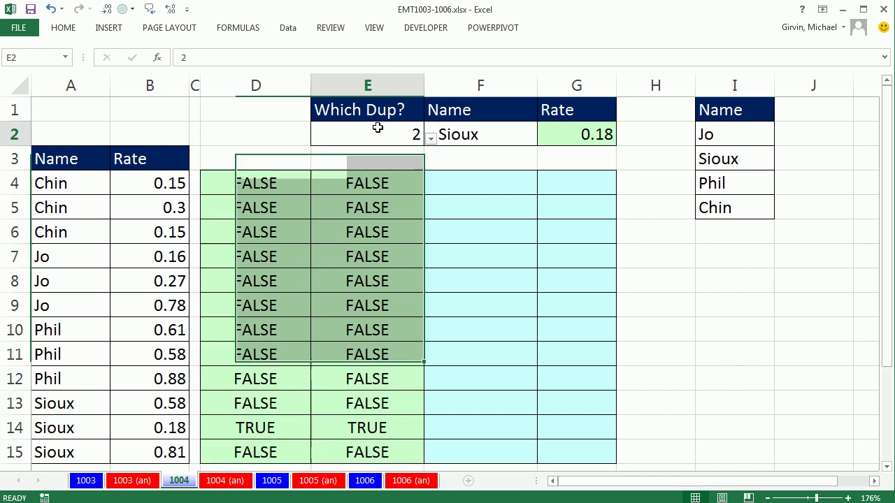
left_click(431, 139)
left_click(353, 174)
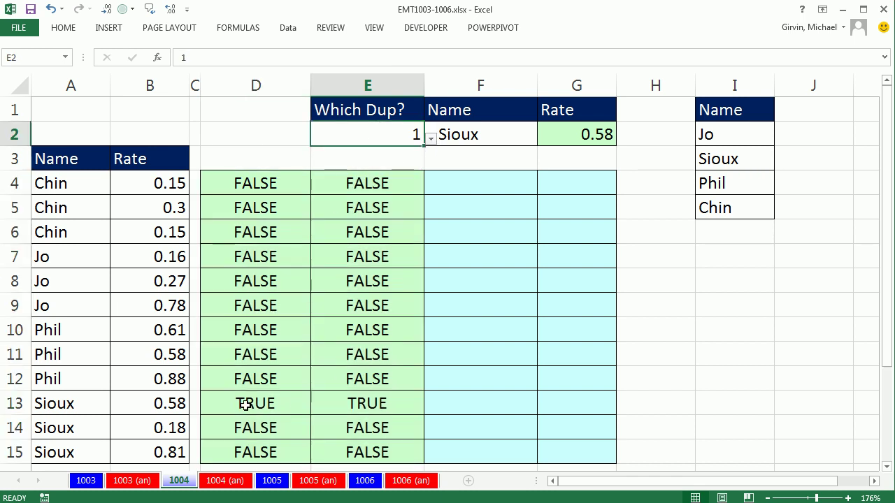
left_click(432, 138)
left_click(337, 181)
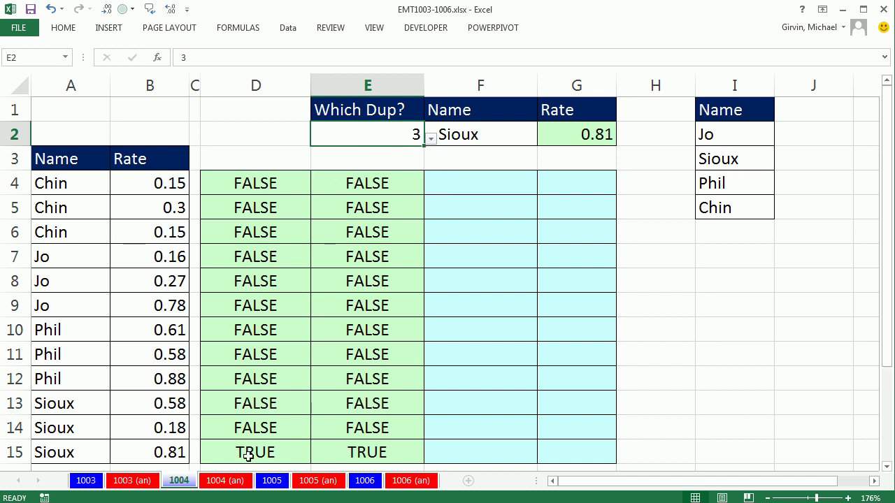
Step: Set the Name in F2 to the name listed in I4 and inspect the AND formula in D4
left_click(478, 138)
left_click(544, 138)
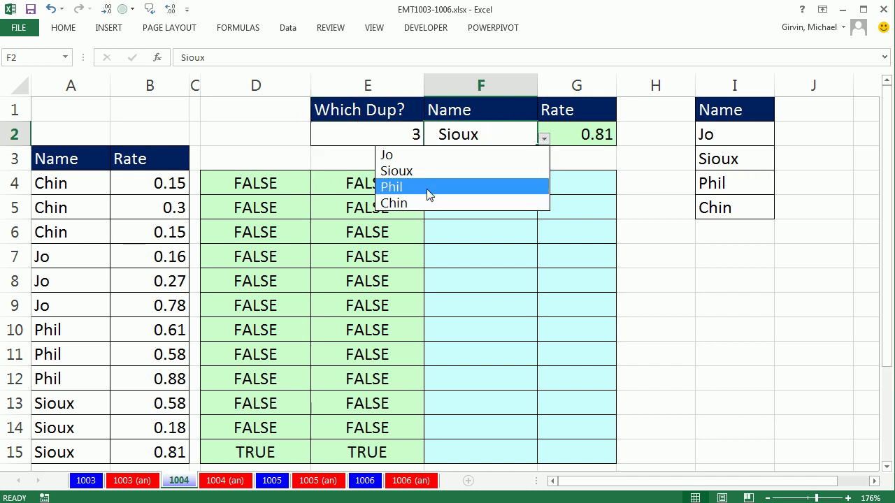
left_click(428, 187)
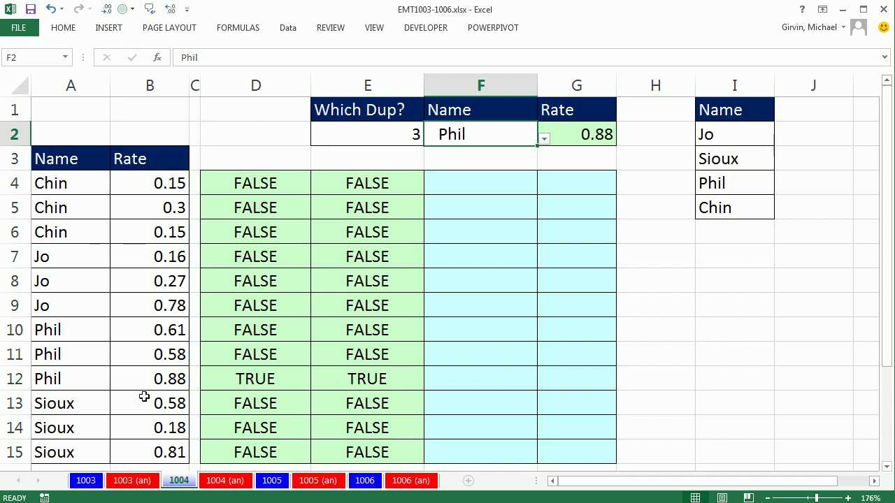
double_click(277, 183)
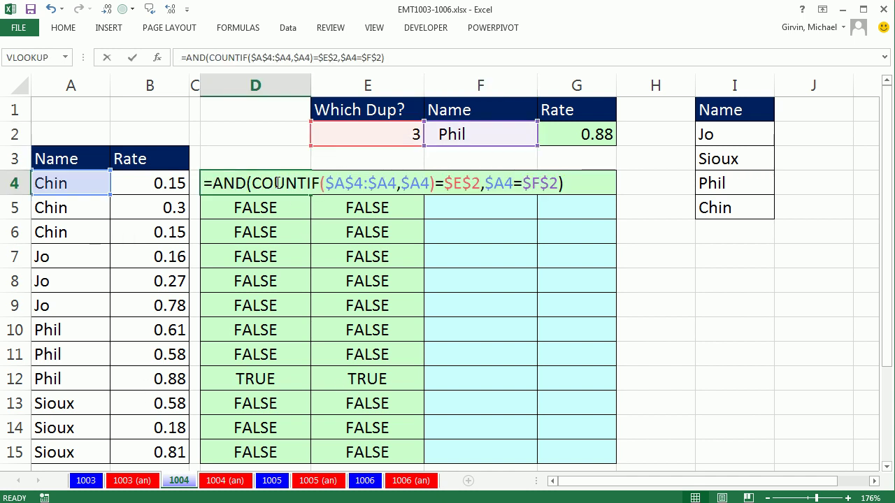
key("Escape")
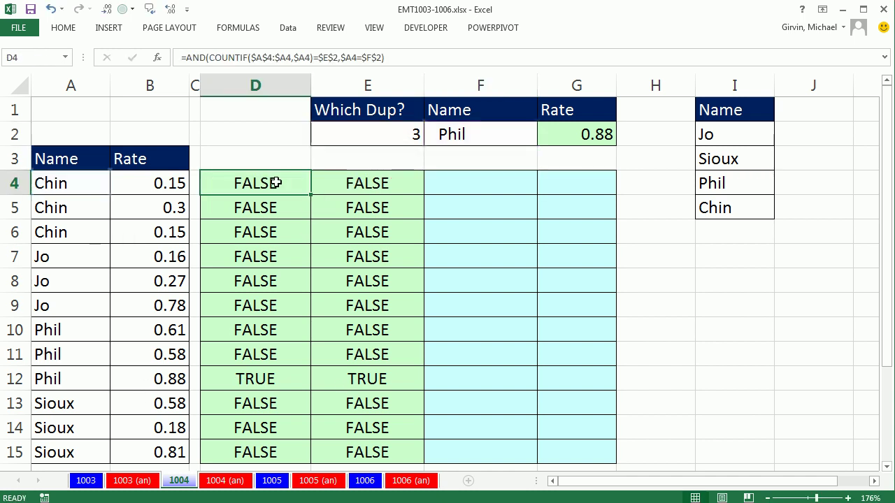
Step: Start a MATCH formula in F4 with the absolute reference $F$2 as its lookup value
left_click(502, 188)
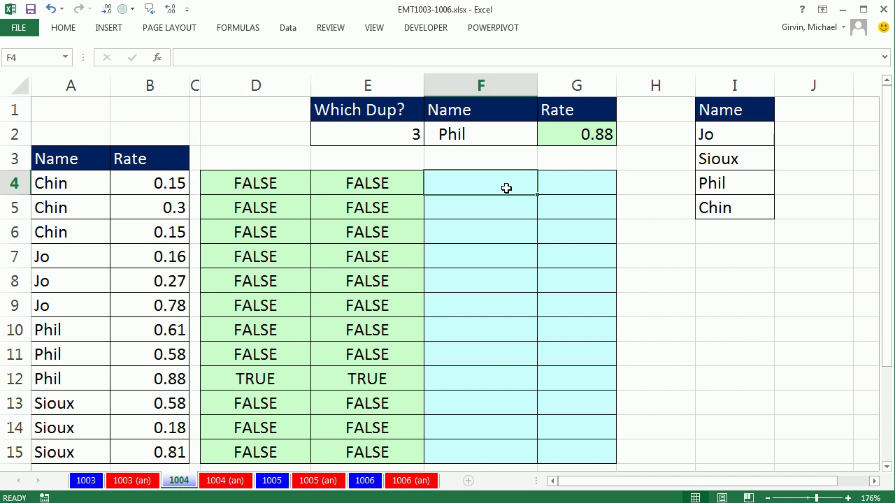
type("=mat")
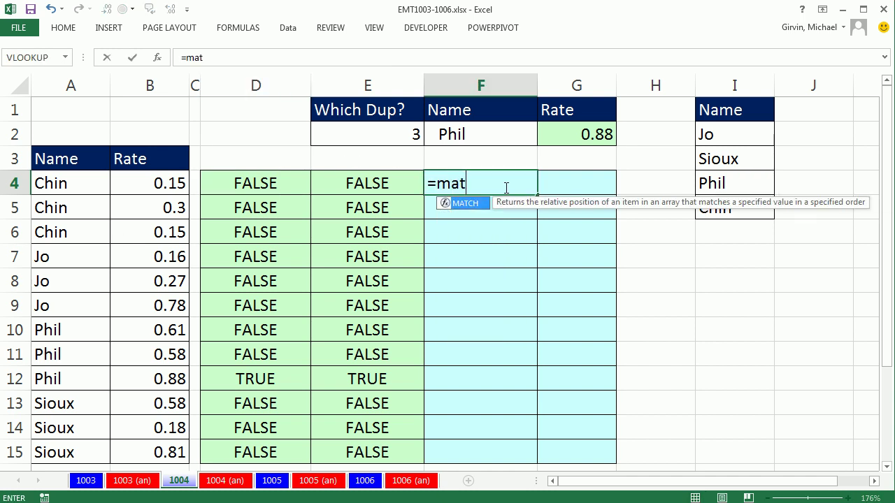
key("Tab")
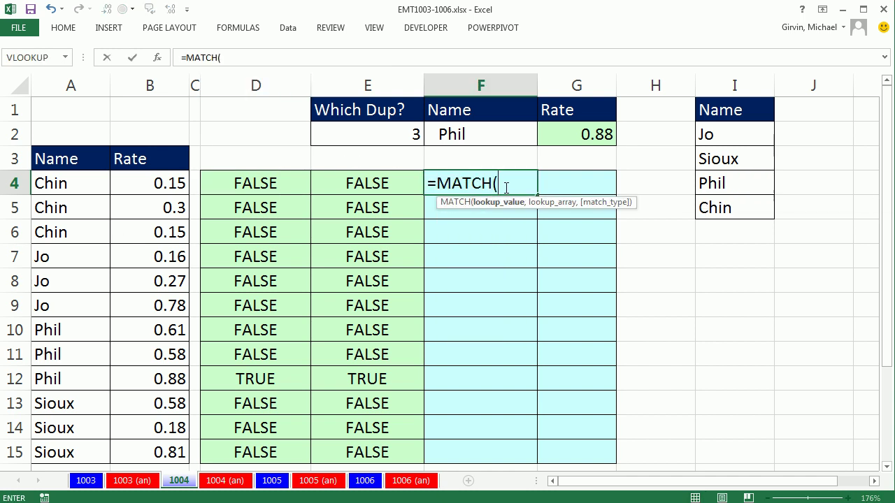
left_click(471, 138)
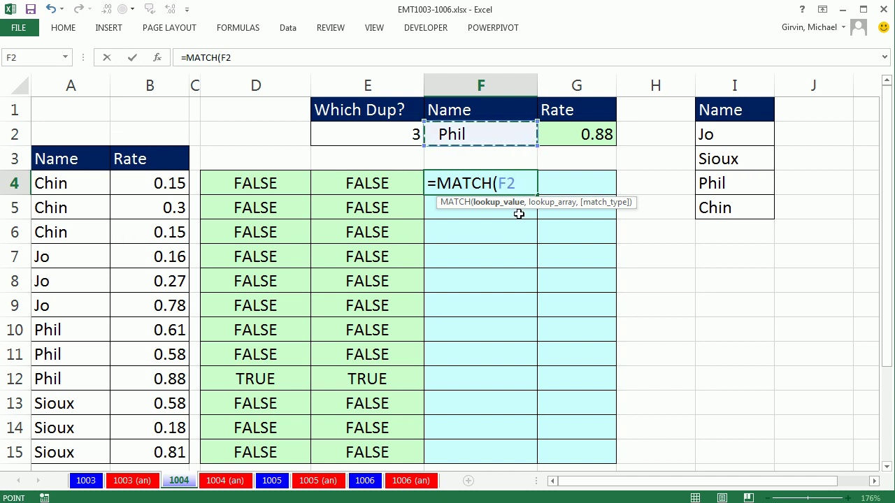
key("F4")
type(",")
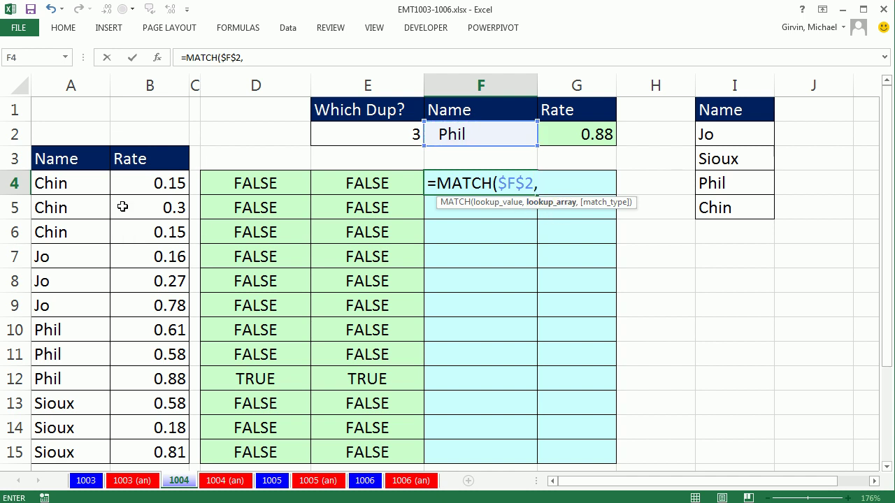
Step: Complete the MATCH with lookup array $A$4:$A$15 and match type 0, and copy the formula through F4:G15
left_click(65, 182)
left_click_drag(65, 183, 57, 457)
key("F4")
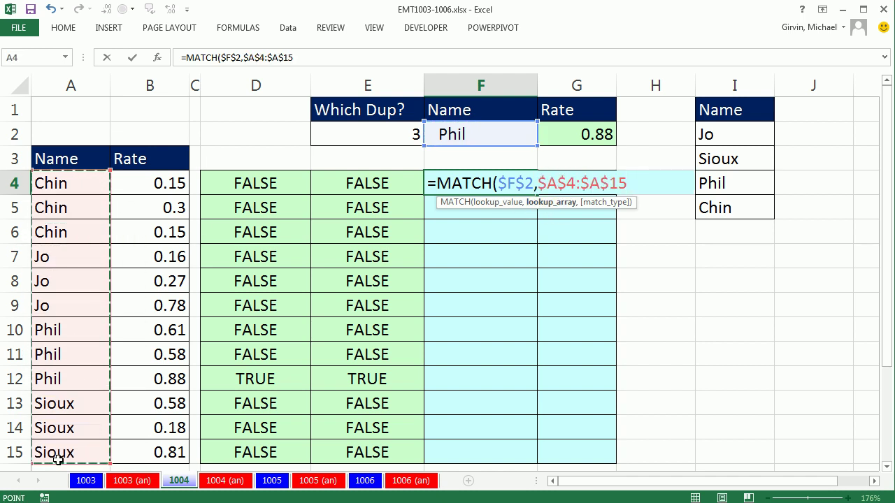
type(",")
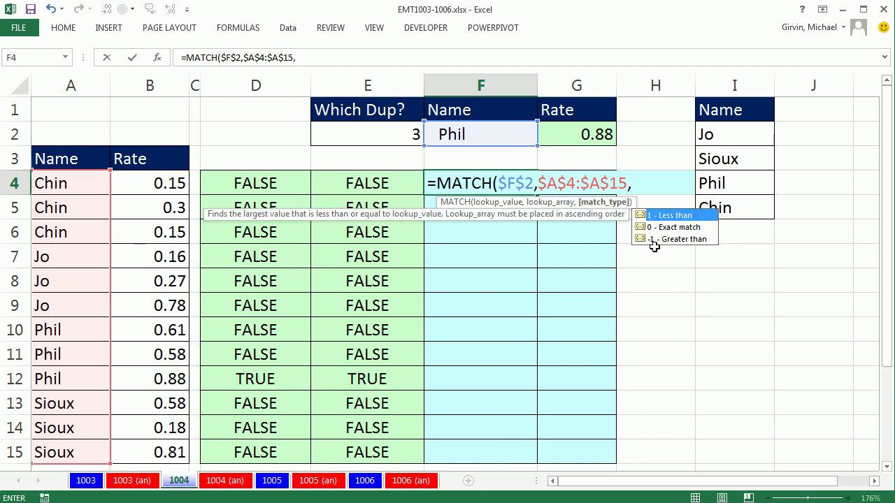
type("0)")
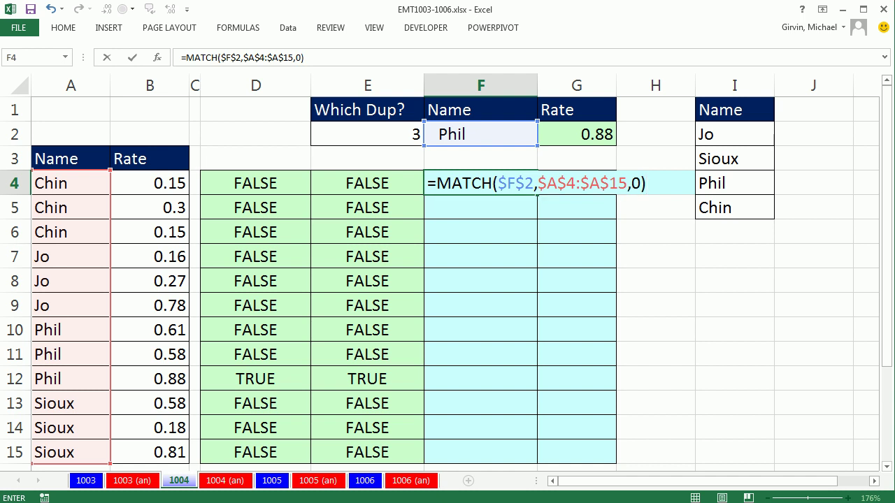
key("ctrl+Return")
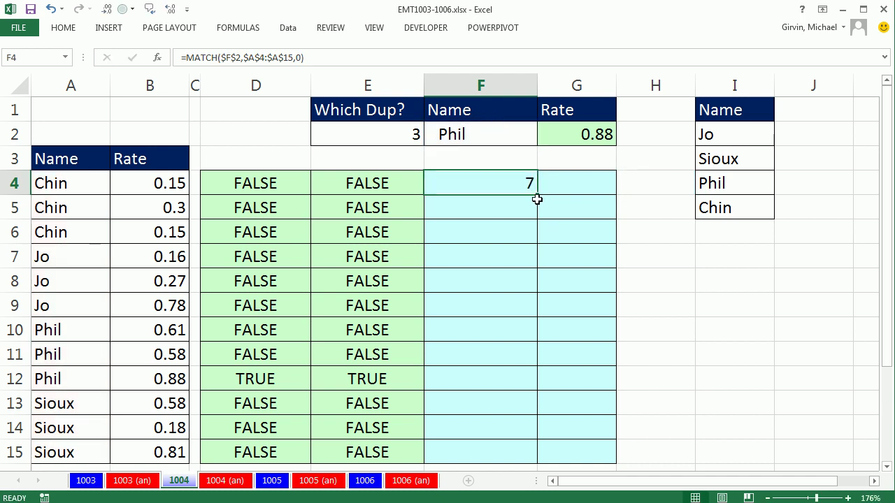
left_click_drag(537, 195, 610, 465)
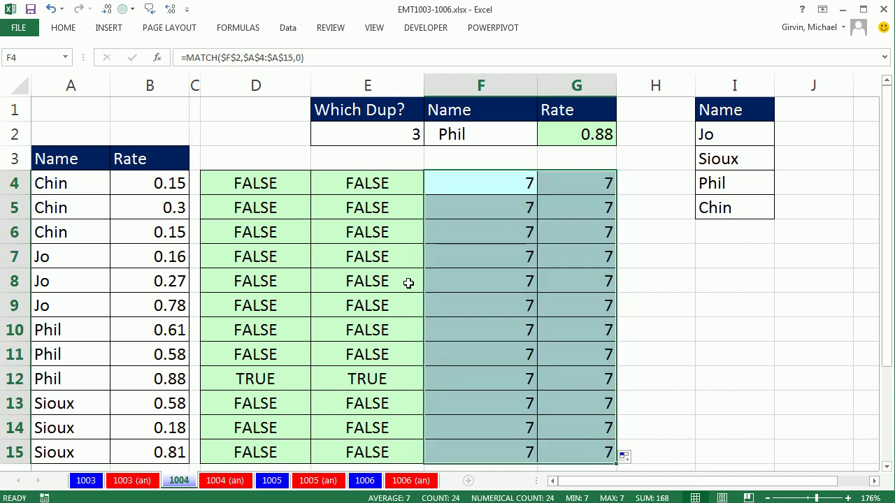
left_click_drag(61, 330, 157, 337)
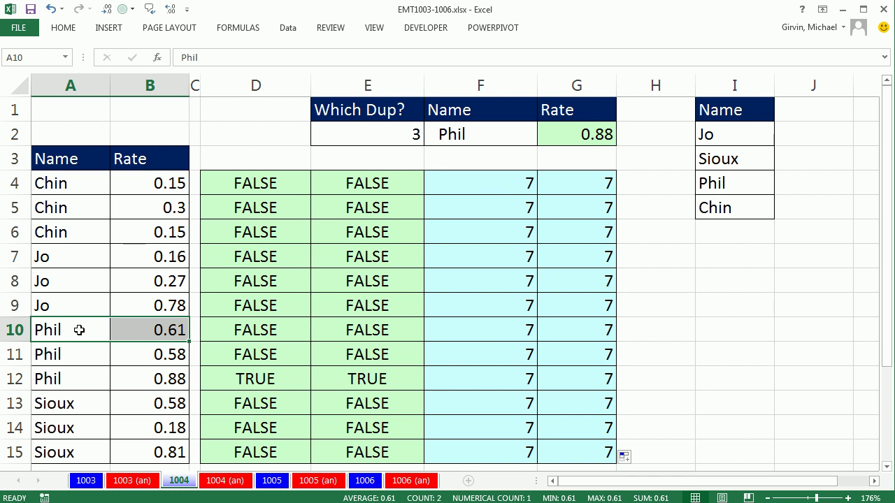
Step: Append +$E$2-1 to the MATCH formulas in all of F4:G15 to offset the position by the duplicate number
left_click_drag(503, 180, 576, 456)
key("F2")
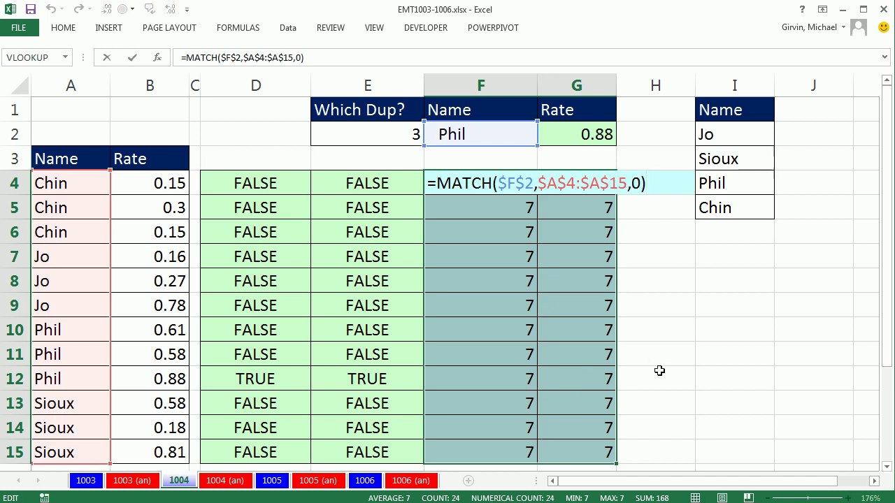
type("+")
left_click(400, 136)
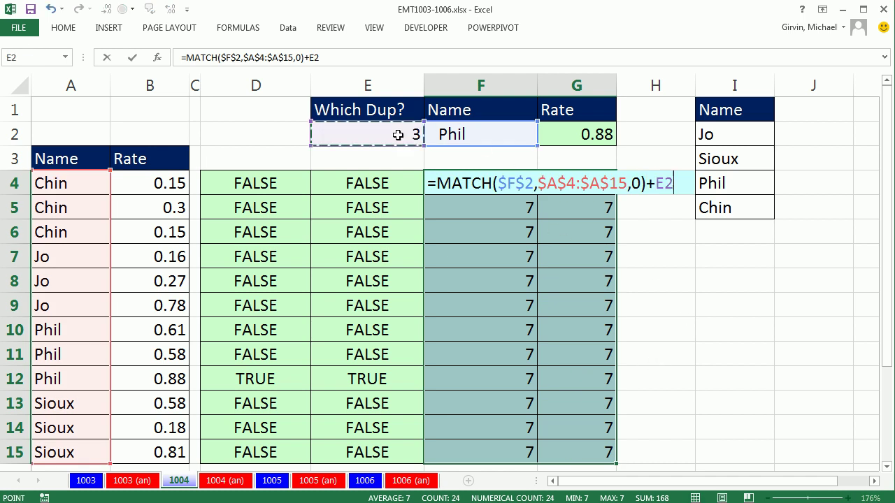
key("F4")
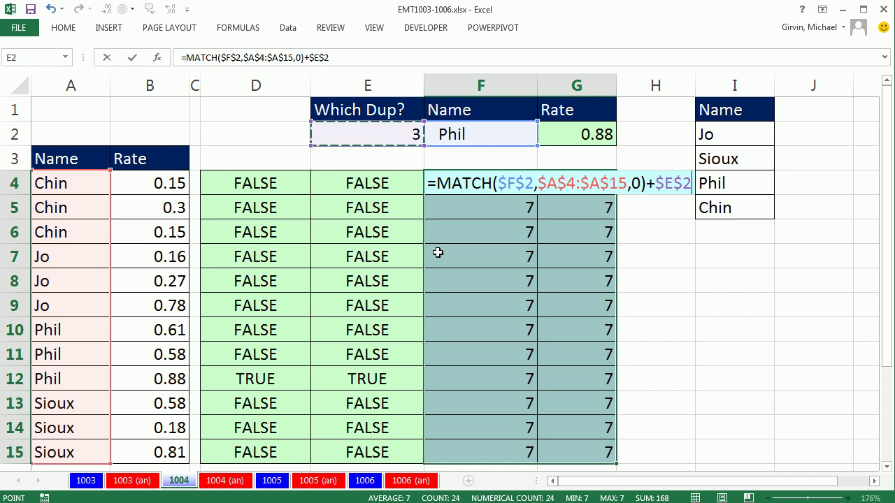
type("-1")
key("ctrl+Return")
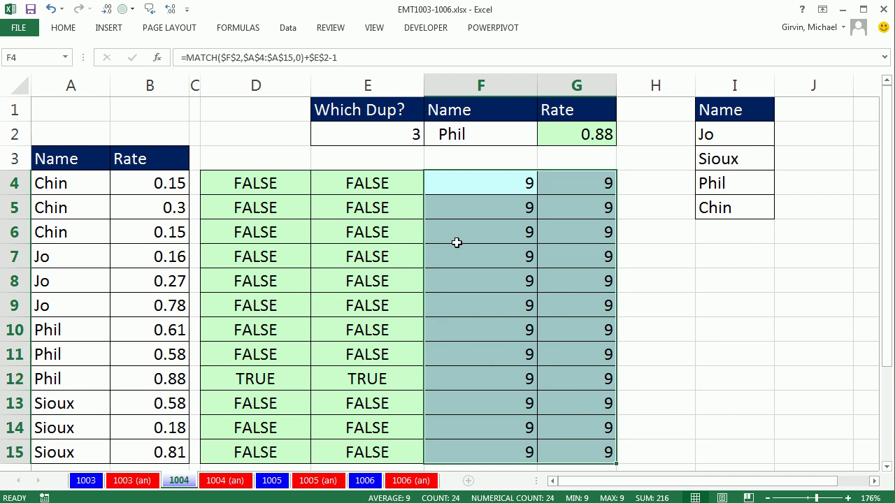
Step: Turn the F4:G15 formulas into a logical test by appending =ROWS(F$4:F4) and enter it in the whole range
key("F2")
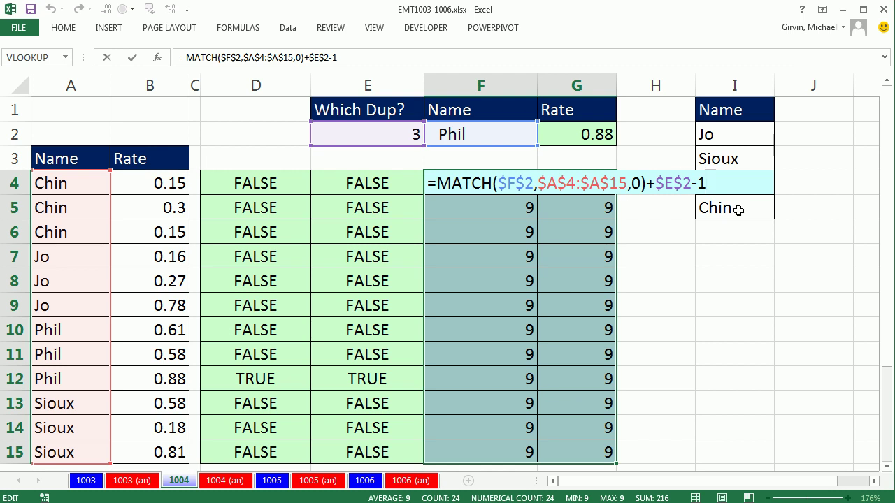
type("=rows")
key("Tab")
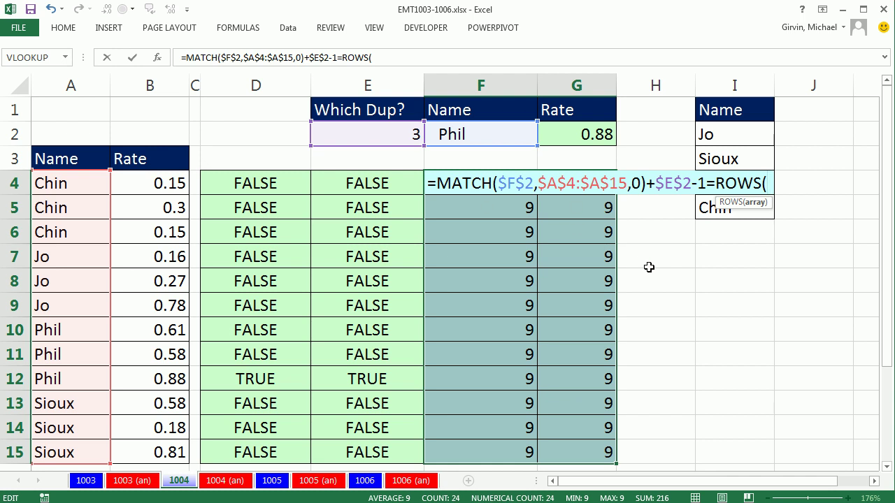
type("F$4:F")
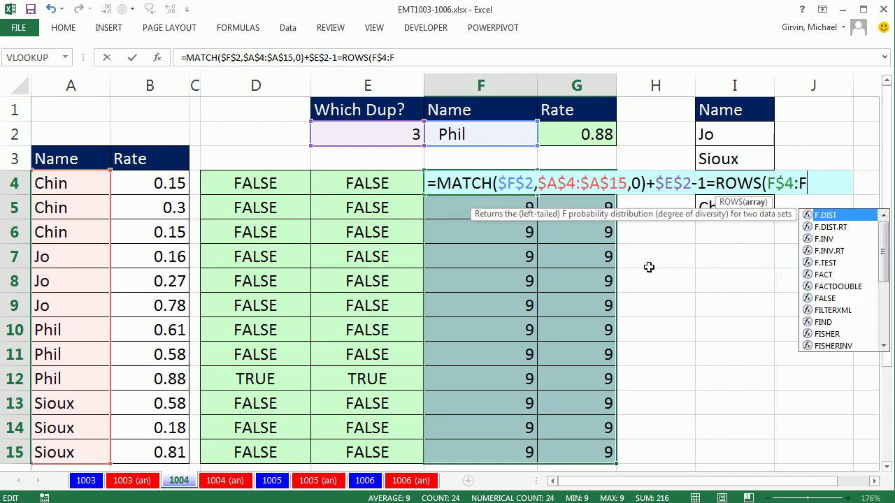
type("4)")
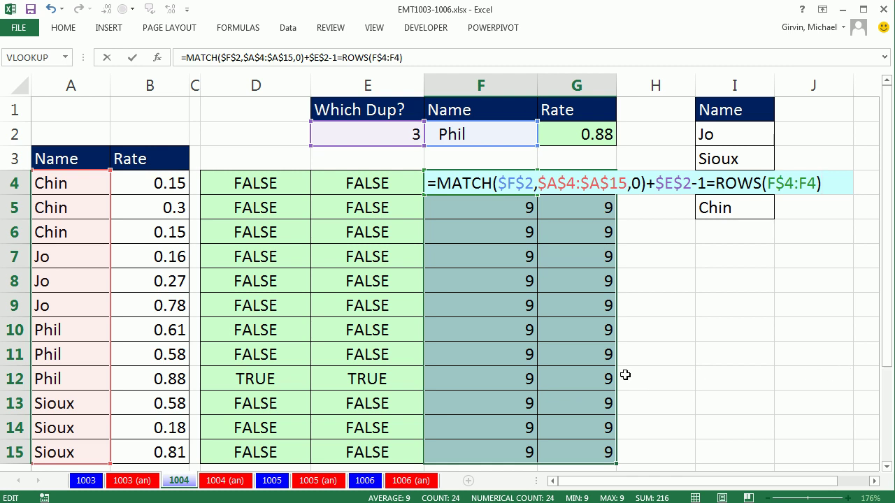
key("shift+Left")
key("ctrl+Return")
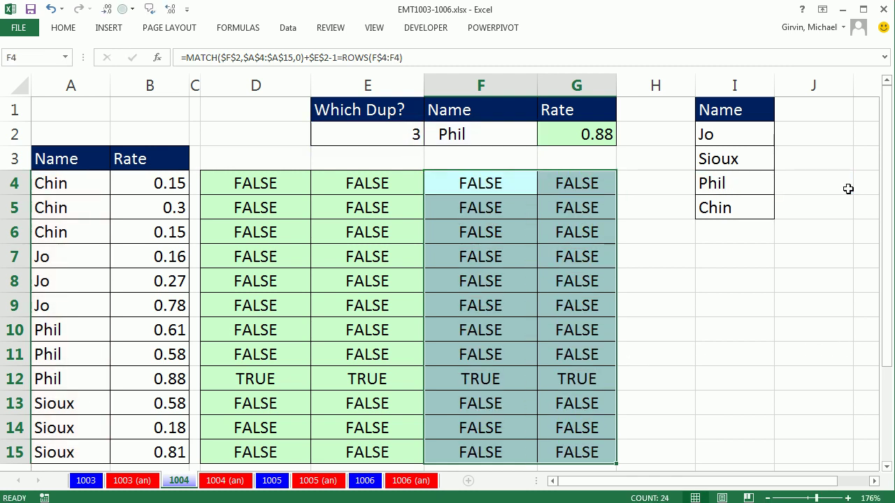
Step: Test both formula blocks by setting Which Dup? to 1 and the Name in F2 to the name listed in I3
left_click(409, 134)
left_click(431, 137)
left_click(352, 157)
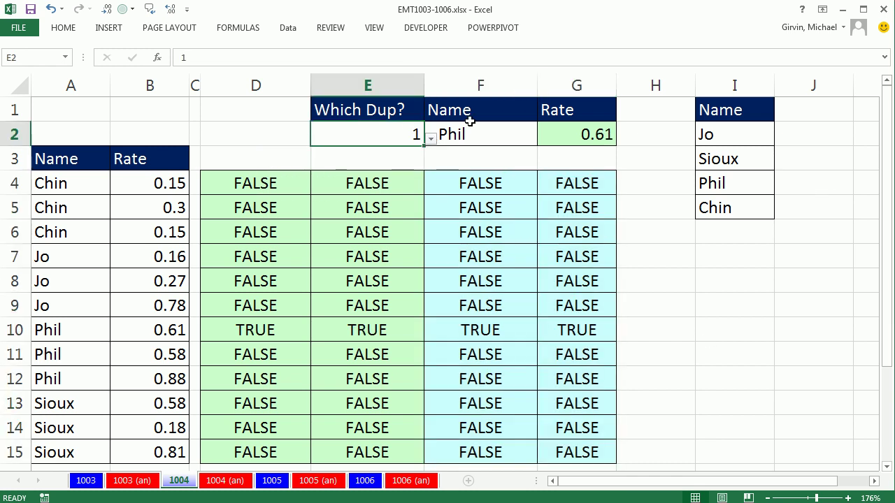
left_click(495, 134)
left_click(541, 139)
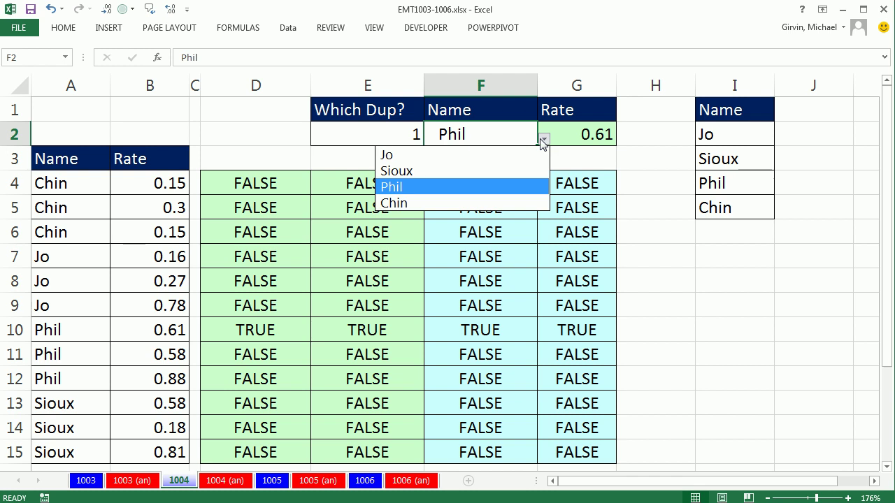
left_click(438, 169)
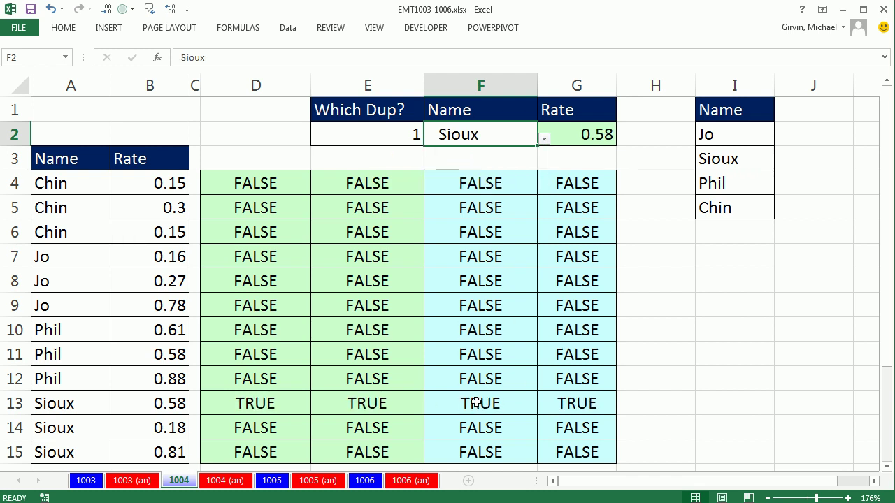
Step: Compare the AND/COUNTIF formula in D4 with the MATCH/ROWS formula in F4
key("ctrl+c")
double_click(252, 183)
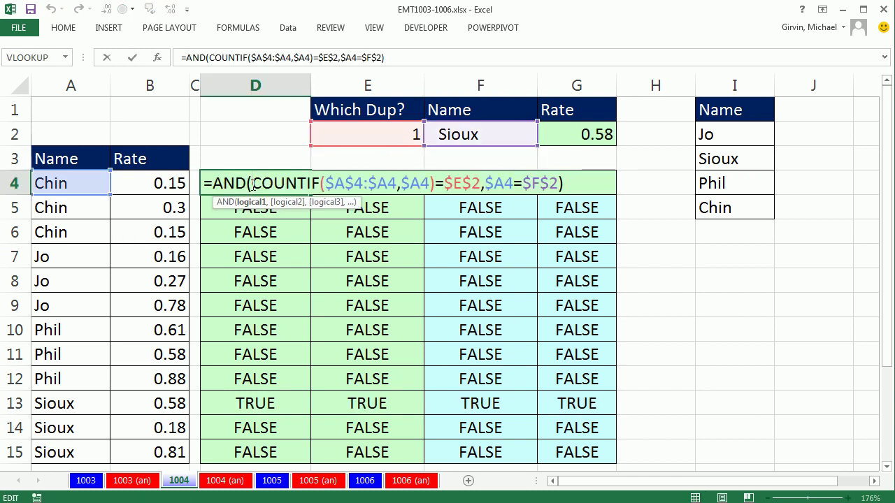
key("Escape")
left_click(496, 183)
double_click(497, 183)
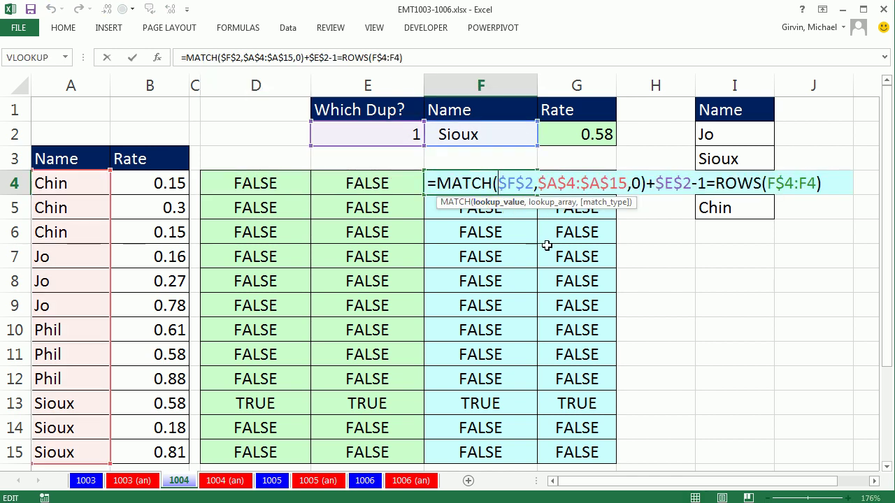
key("Escape")
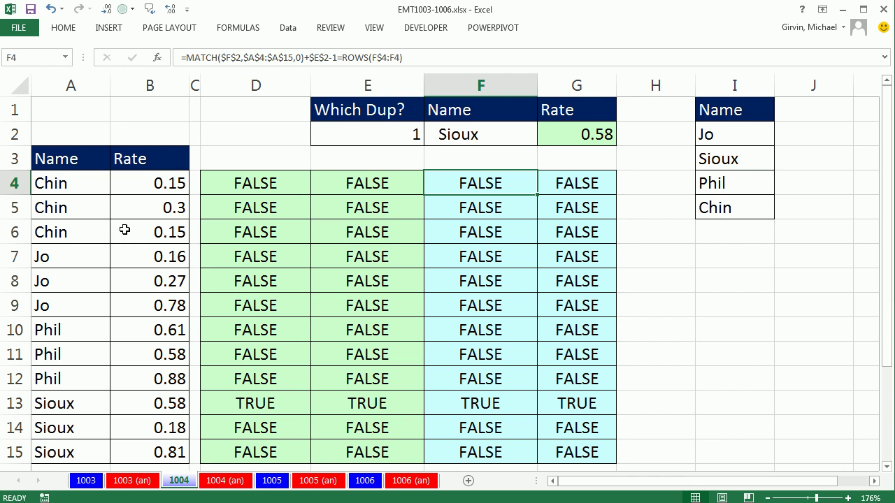
Step: Sort the Name/Rate table by Rate from smallest to largest and check the TRUE results in row 7
left_click(163, 204)
right_click(163, 206)
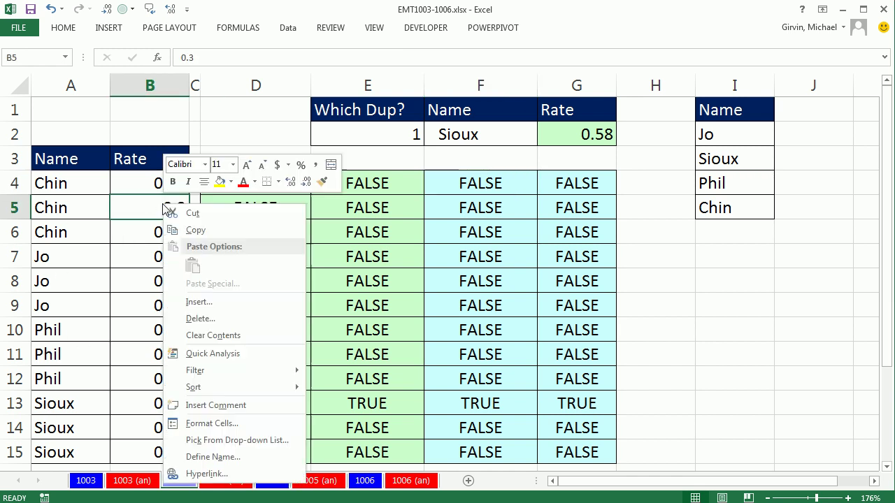
mouse_move(212, 396)
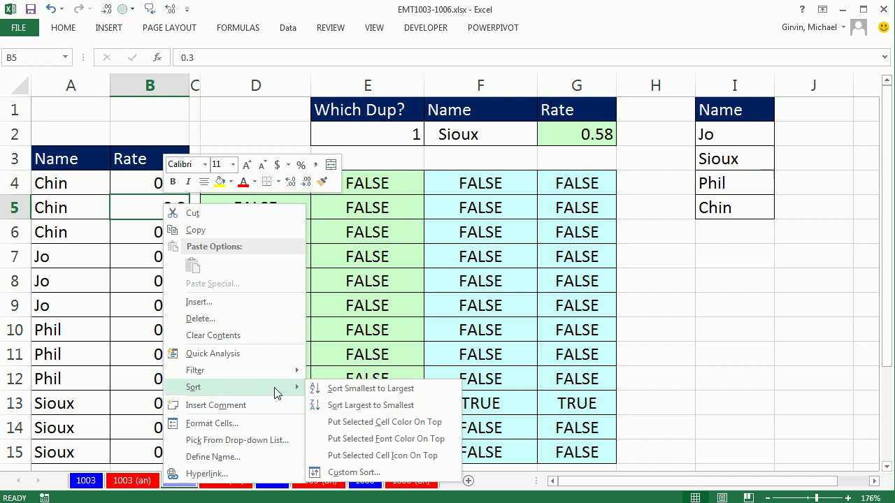
left_click(341, 390)
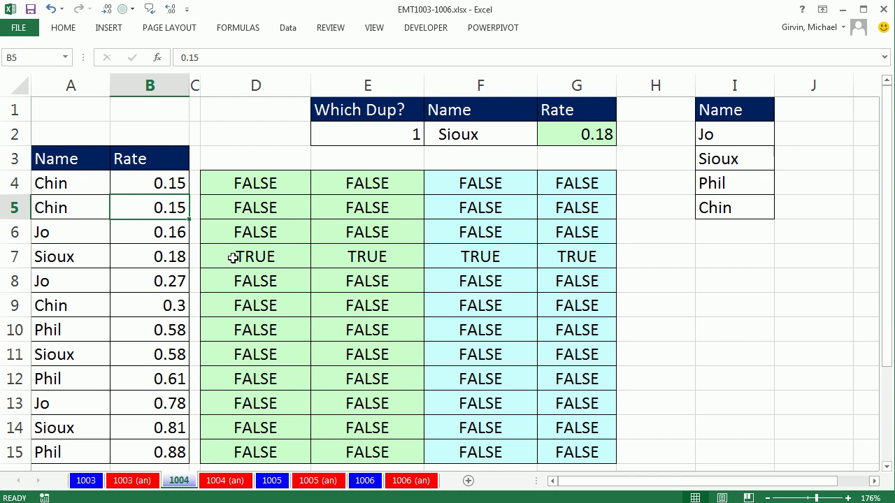
left_click_drag(236, 257, 416, 256)
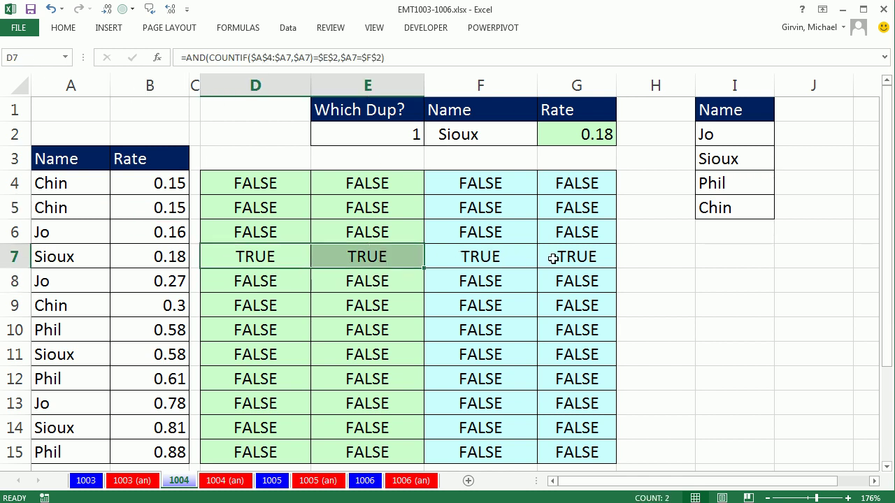
Step: Set Which Dup? to 2 and check row 11 against the AND/COUNTIF results in columns D and E
left_click(389, 135)
left_click(431, 143)
left_click(376, 150)
left_click(432, 143)
left_click(310, 172)
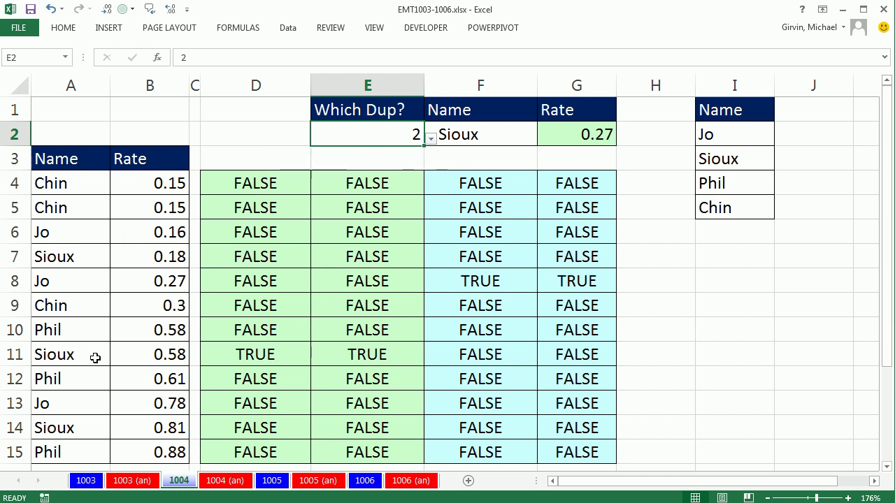
left_click_drag(49, 357, 357, 353)
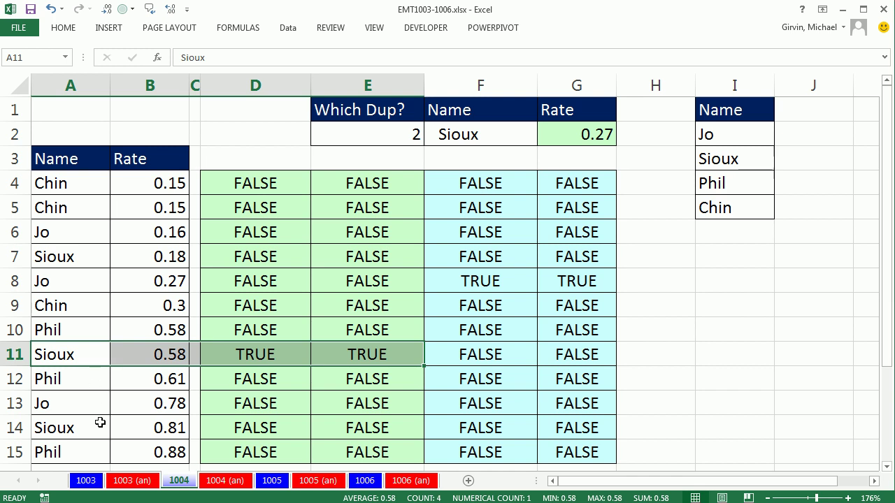
Step: Review the MATCH/ROWS formula in F4 and the AND/COUNTIF block in D4:E15 against the data sorted by rate
double_click(492, 183)
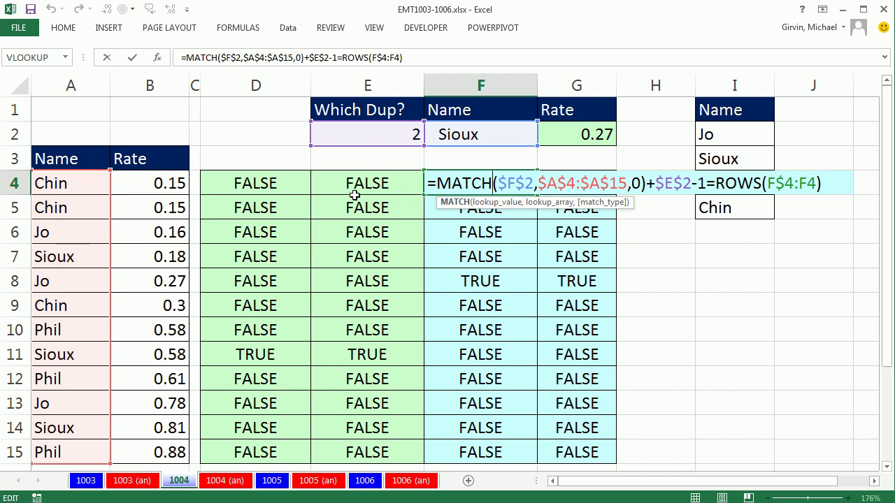
key("ctrl+Return")
left_click_drag(246, 179, 350, 453)
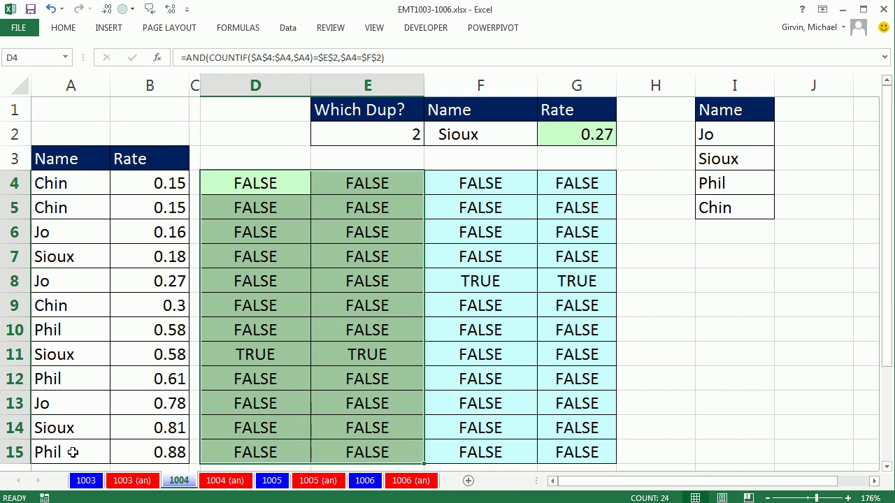
Step: Copy the complete AND/COUNTIF formula text from D4 and select the data records in A4:B15
double_click(256, 184)
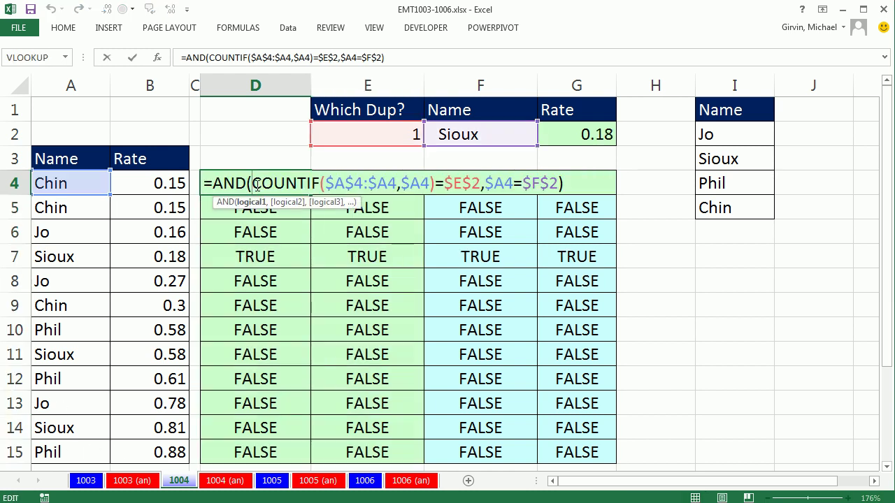
left_click_drag(210, 183, 622, 182)
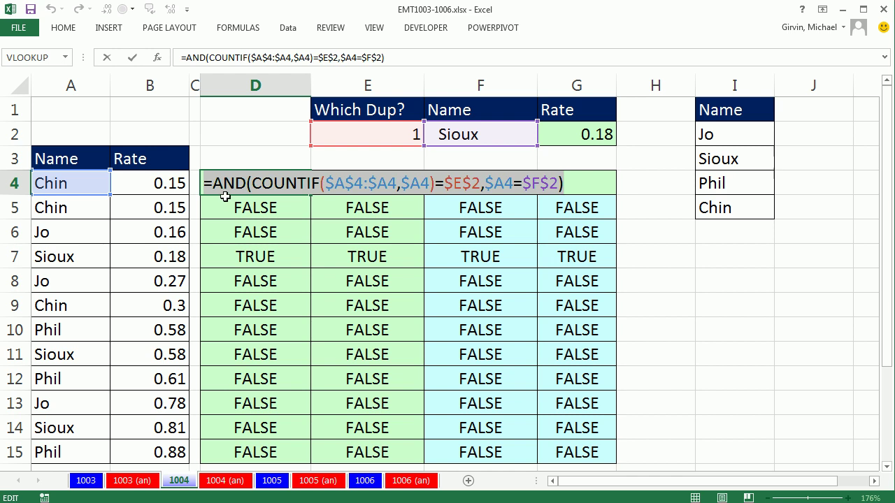
key("Escape")
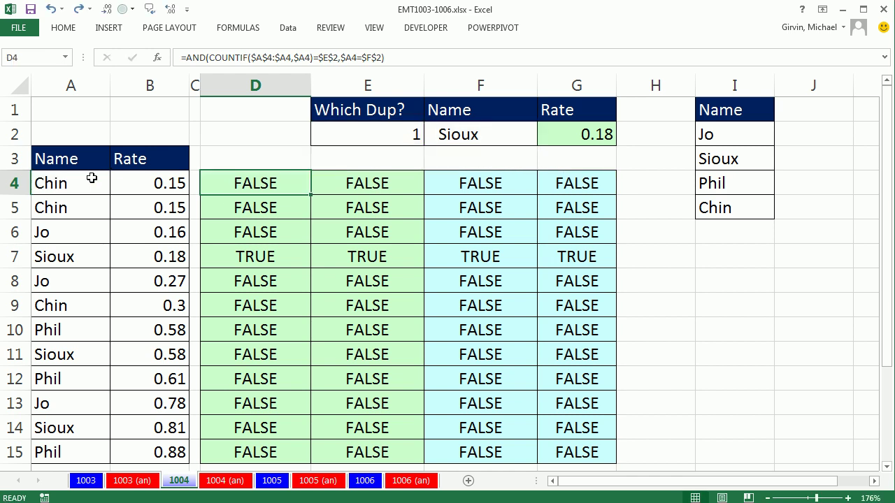
left_click_drag(41, 183, 157, 457)
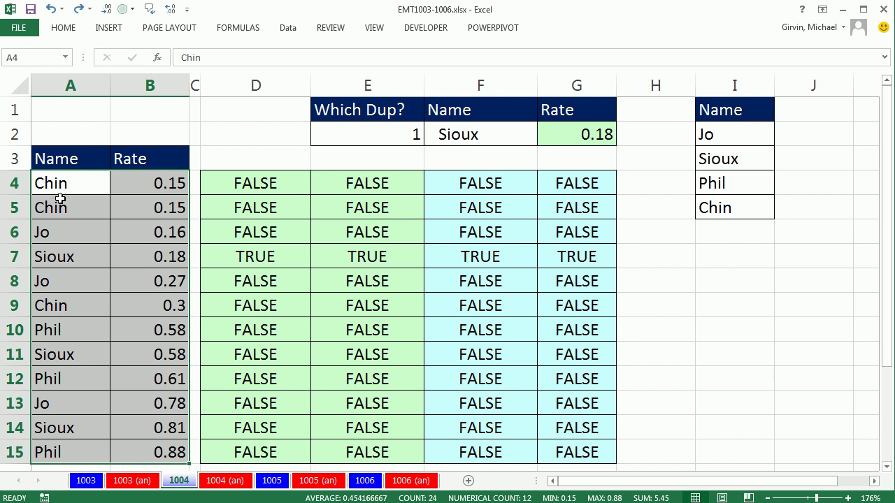
key("alt")
key("o")
key("d")
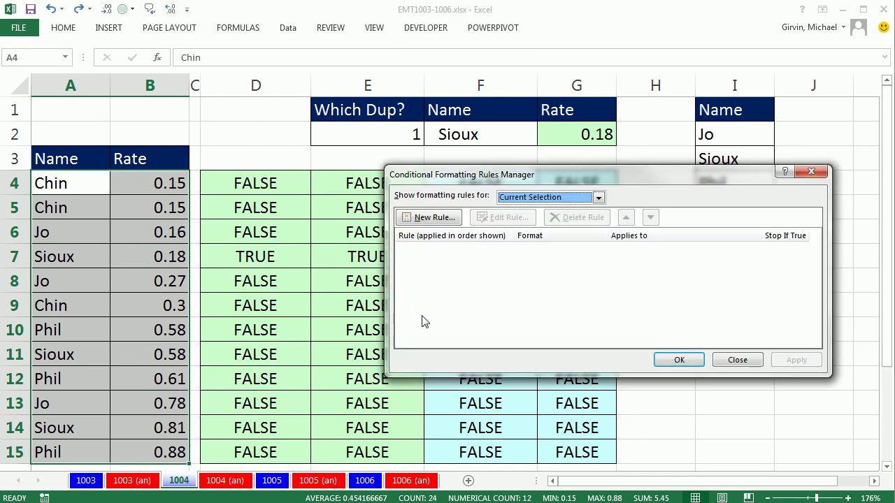
key("alt+n")
key("Escape")
key("Escape")
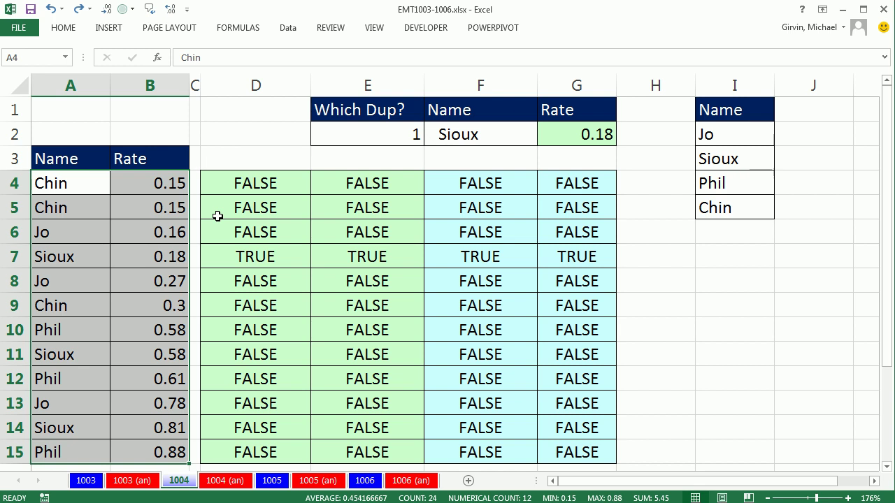
Step: Start a formula-based conditional formatting rule for A4:B15 using the copied formula =AND(COUNTIF($A$4:$A4,$A4)=$E$2,$A4=$F$2)
key("alt")
key("h")
key("l")
key("n")
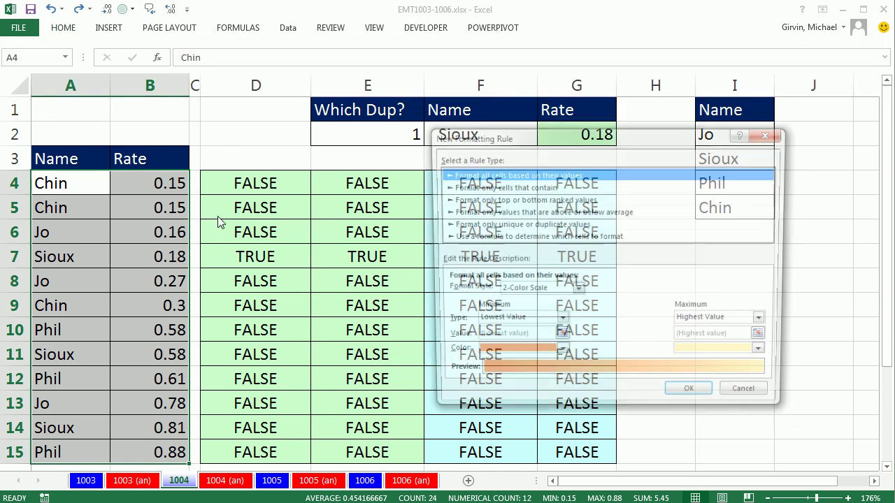
left_click(468, 237)
left_click(479, 294)
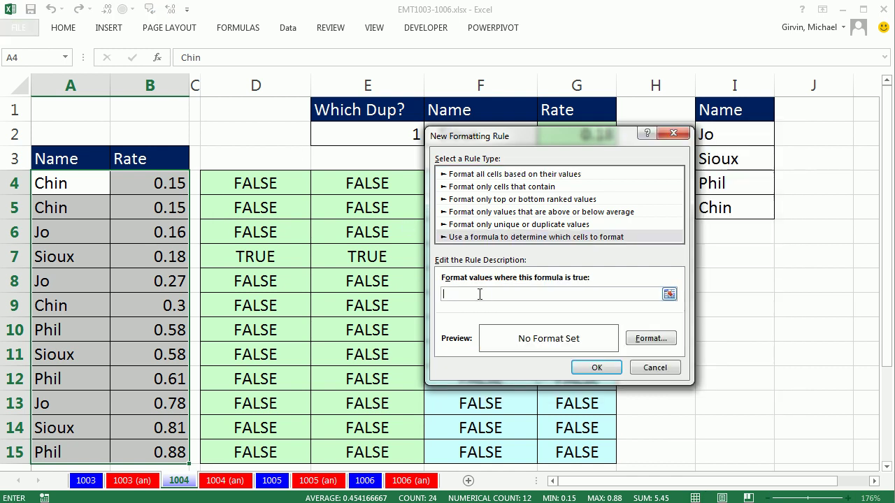
key("ctrl+v")
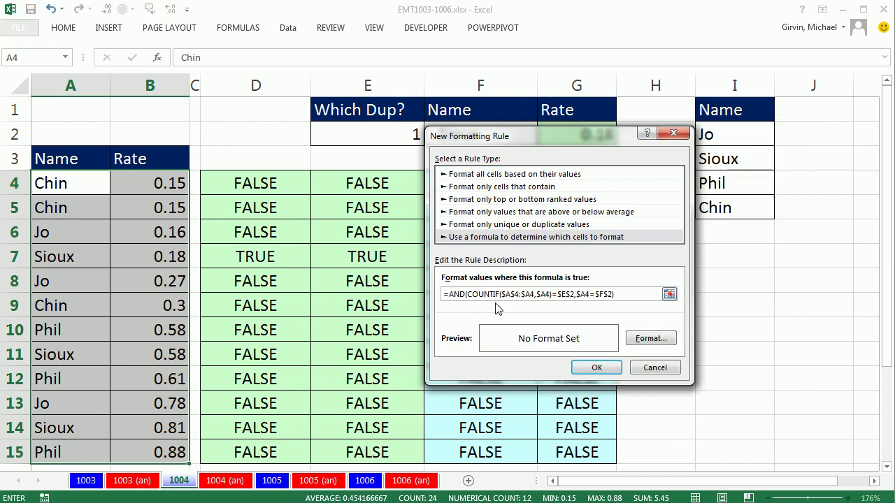
Step: Give the new formatting rule a yellow fill and apply it to A4:B15
left_click(649, 340)
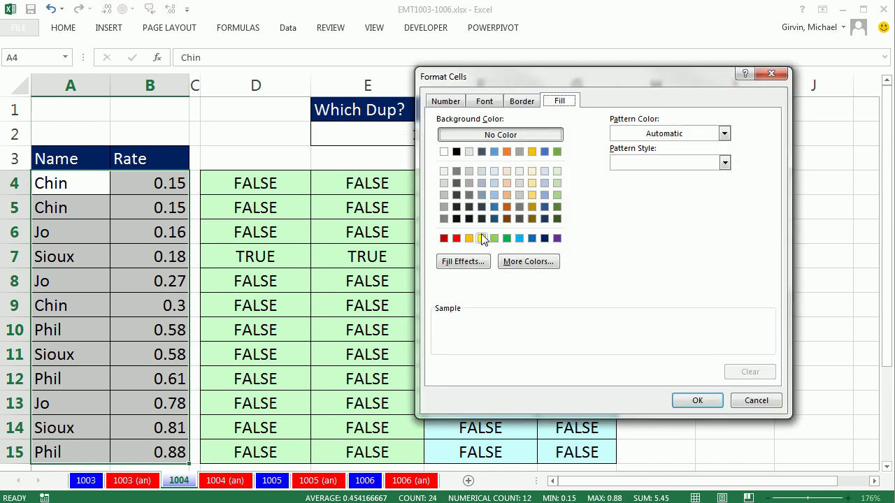
left_click(482, 238)
left_click(697, 401)
left_click(595, 368)
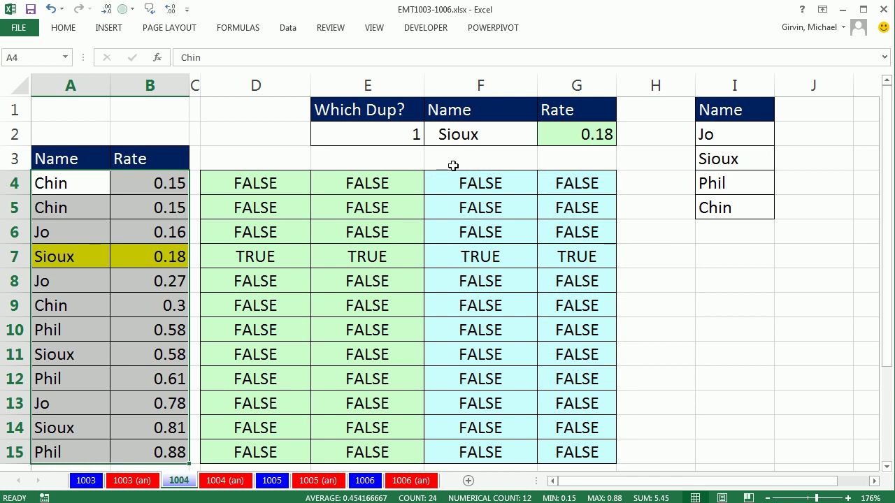
Step: Test the conditional formatting by setting Which Dup? in E2 to 2
left_click(380, 129)
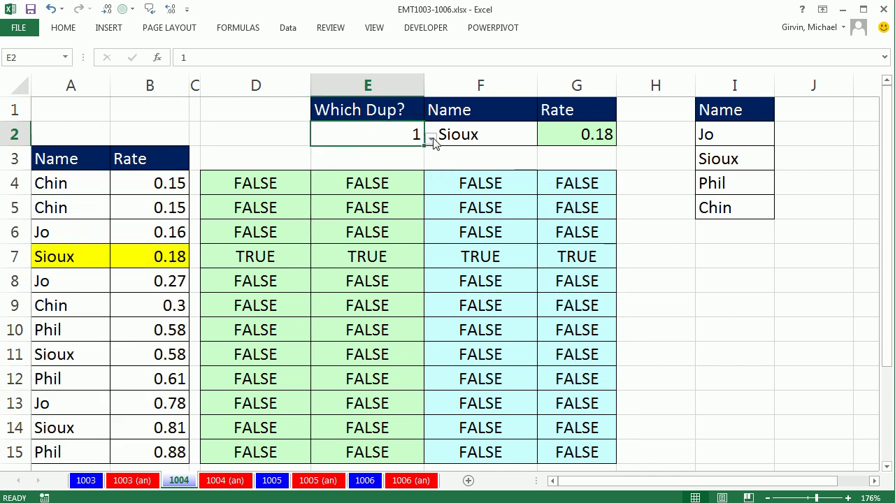
left_click(432, 138)
left_click(306, 170)
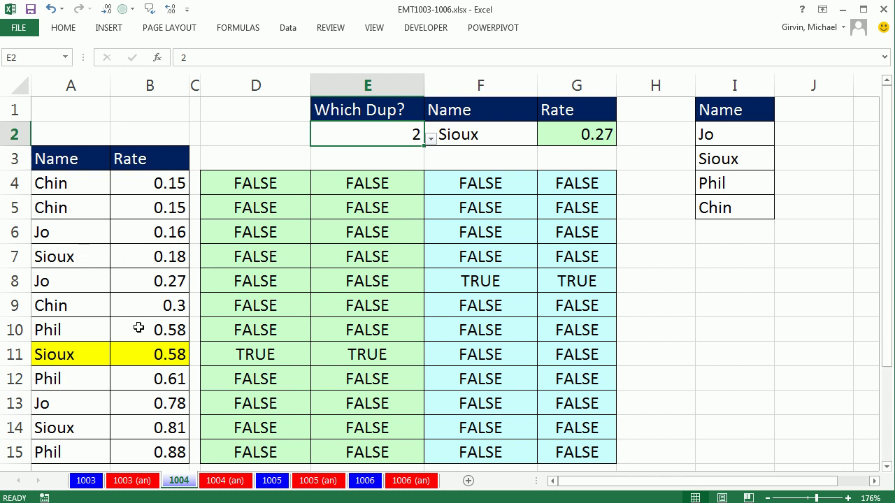
Step: Sort the Name/Rate table by the Rate column, smallest to largest
left_click(169, 183)
right_click(169, 182)
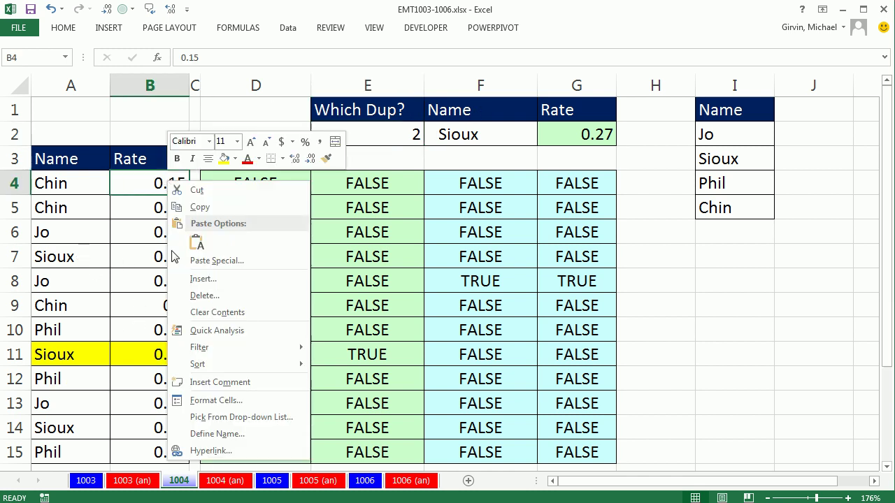
mouse_move(208, 364)
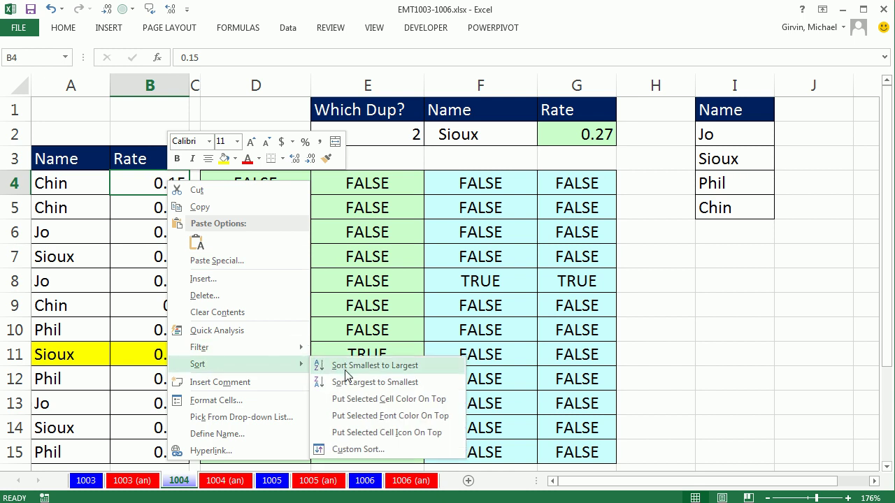
left_click(344, 368)
Step: Sort the Name/Rate table by the Name column from A to Z
left_click(66, 185)
right_click(65, 189)
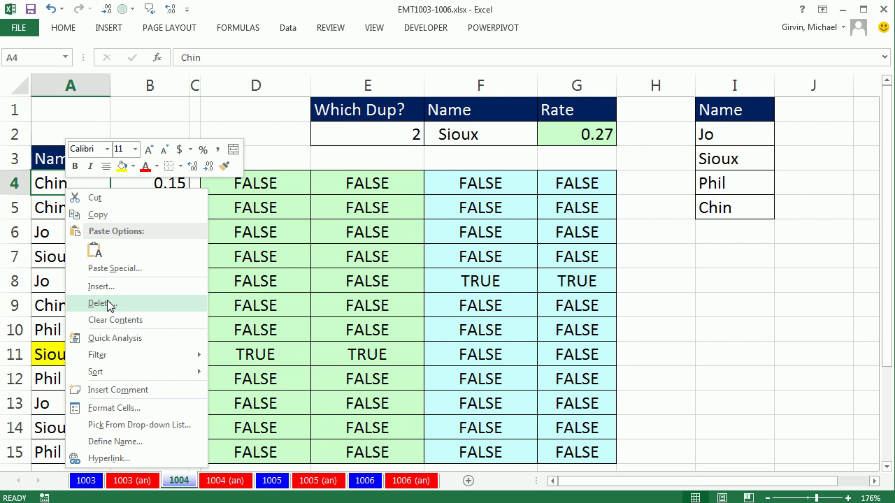
mouse_move(126, 372)
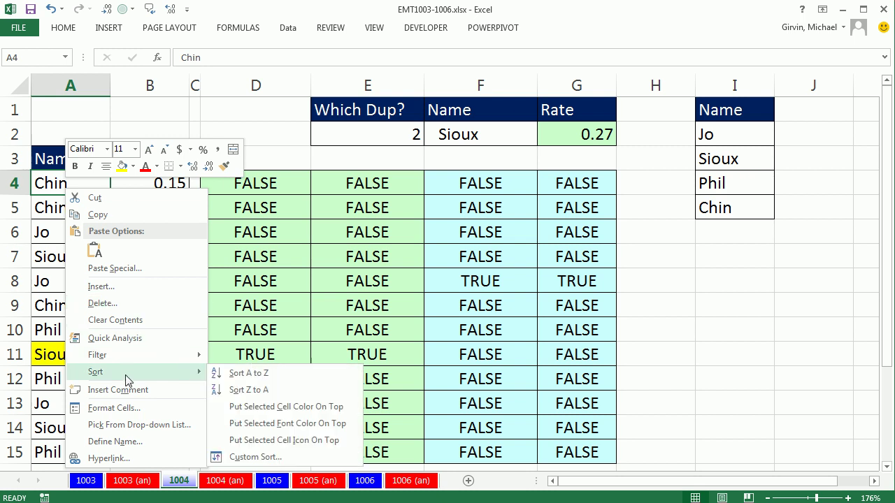
left_click(235, 375)
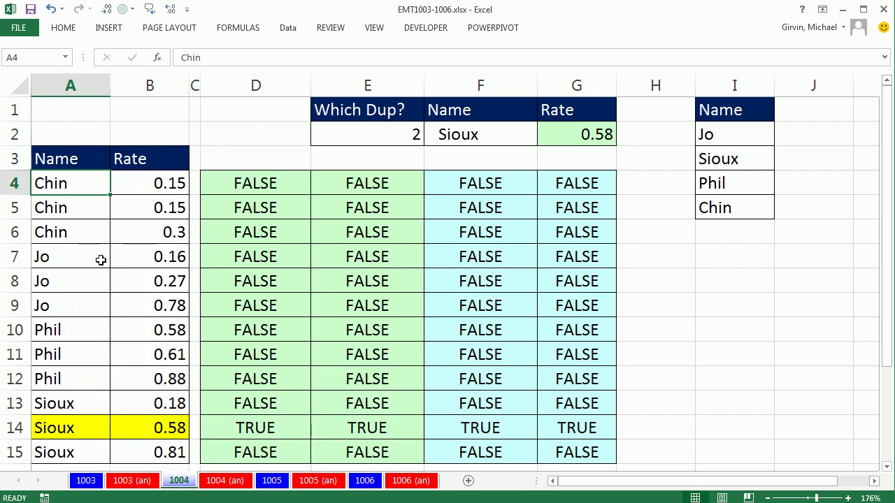